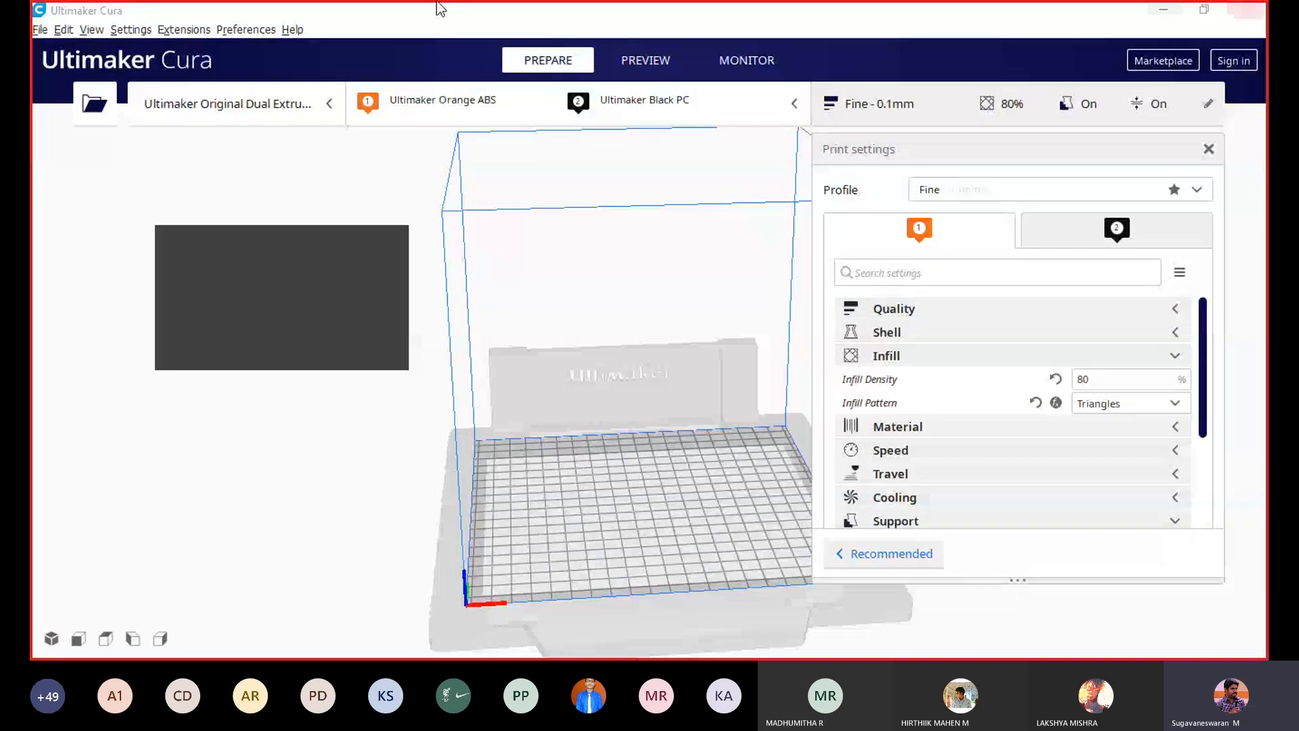
Step: Load the turbineblade file from the turbineblade folder onto the build plate and close the print settings
left_click(40, 29)
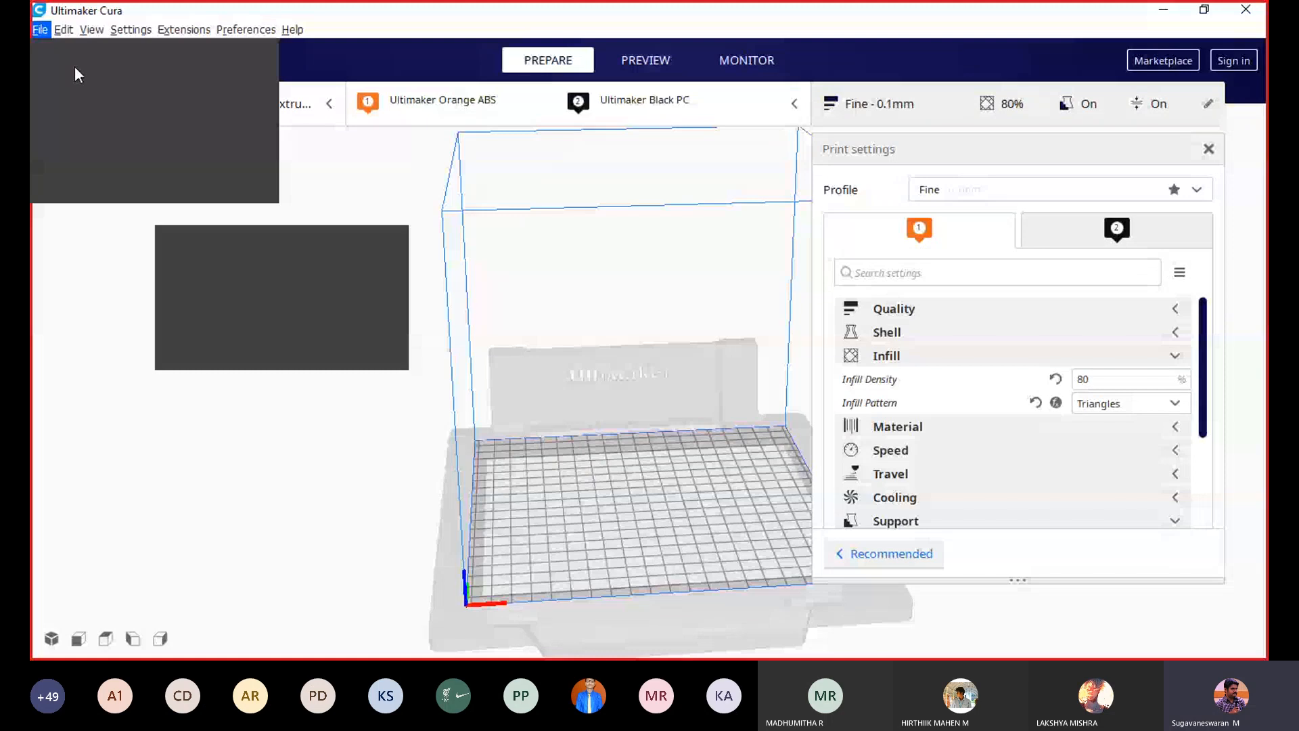
left_click(75, 66)
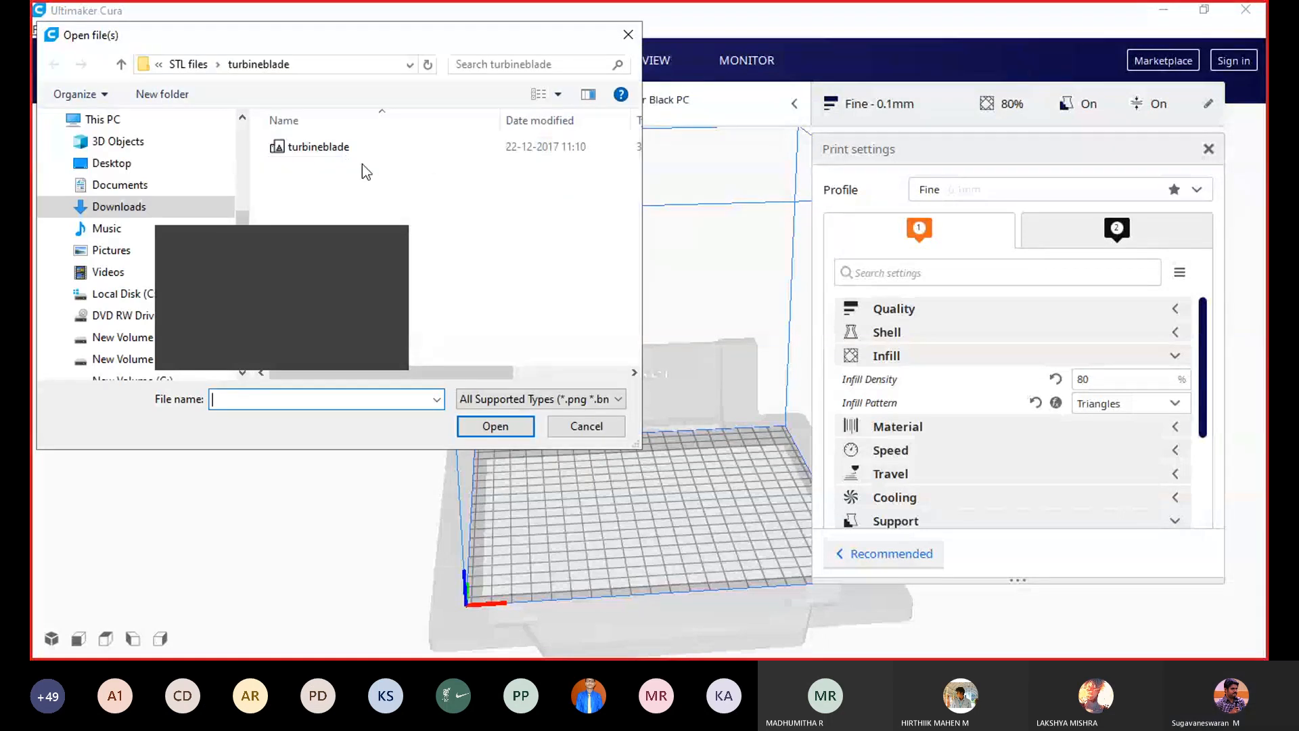
double_click(318, 147)
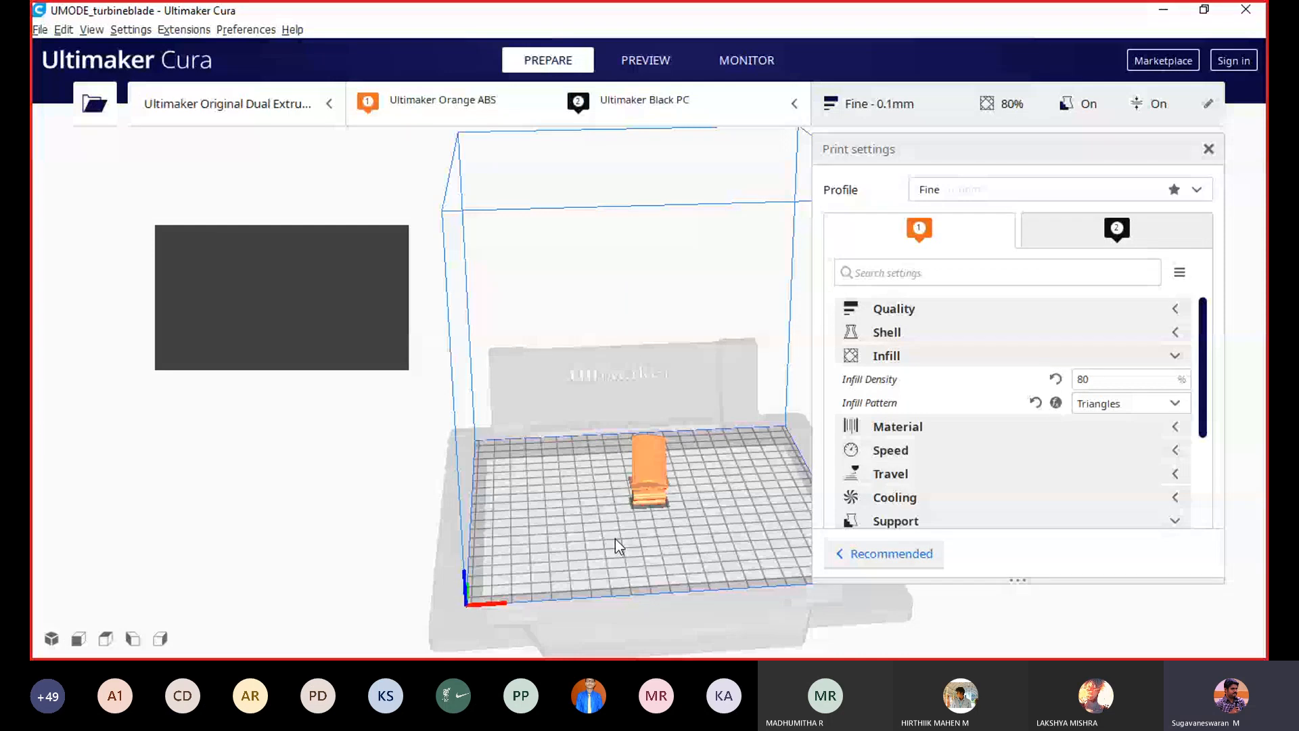
left_click(671, 508)
scroll(671, 509, "up", 3)
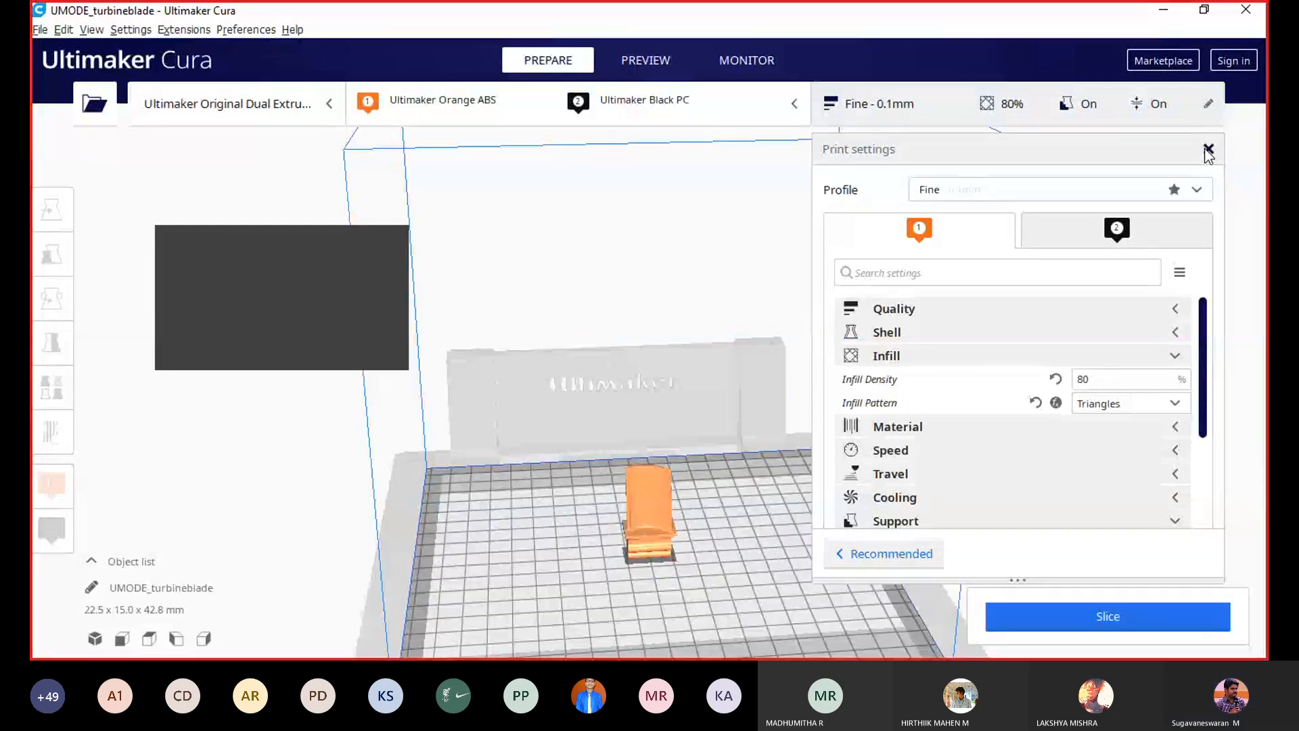
left_click(1208, 151)
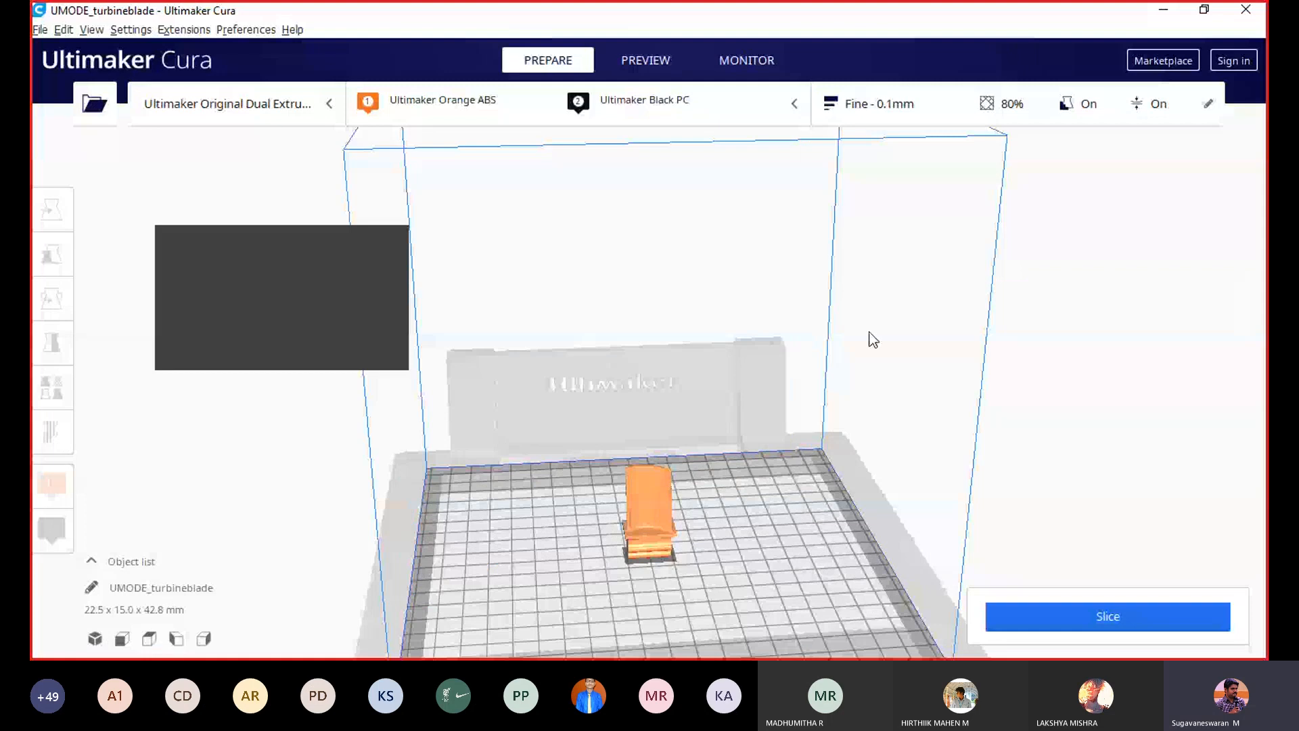
Step: Examine the turbine blade model on the build plate from above, the side and close up
scroll(676, 478, "down", 5)
scroll(648, 568, "up", 2)
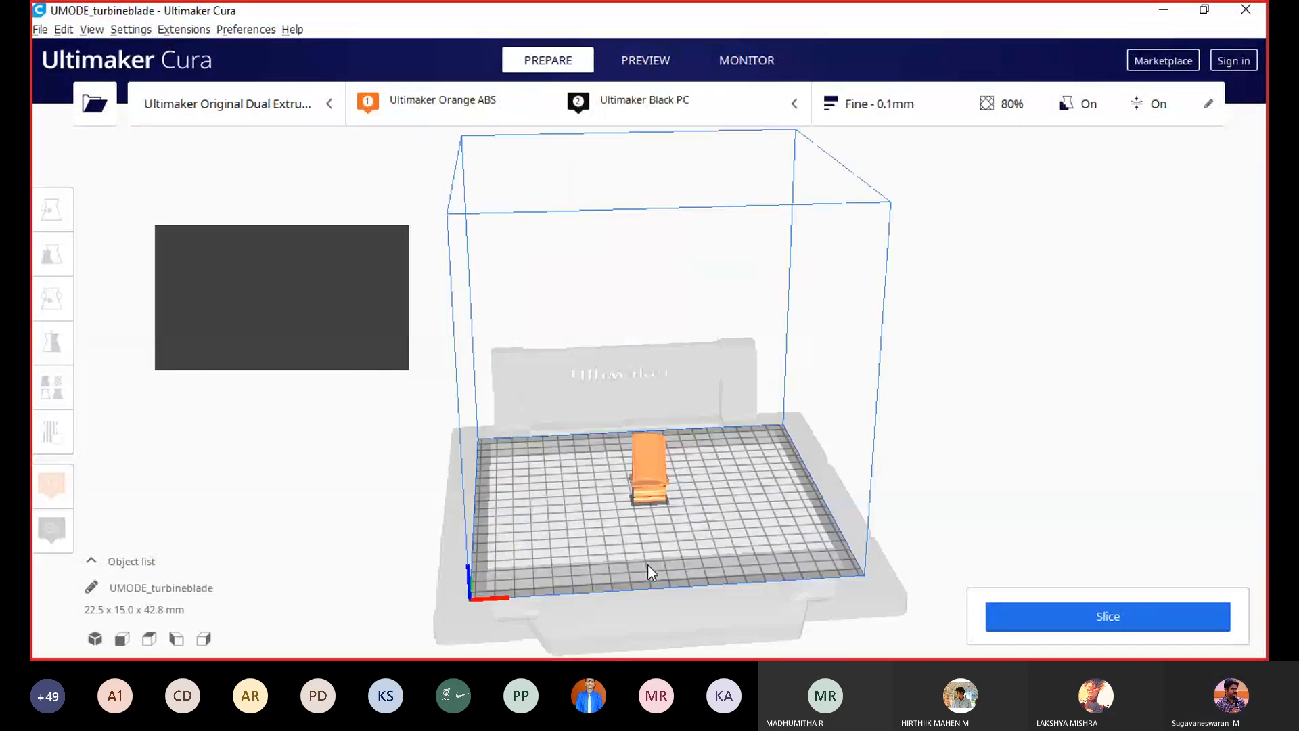
scroll(648, 569, "up", 4)
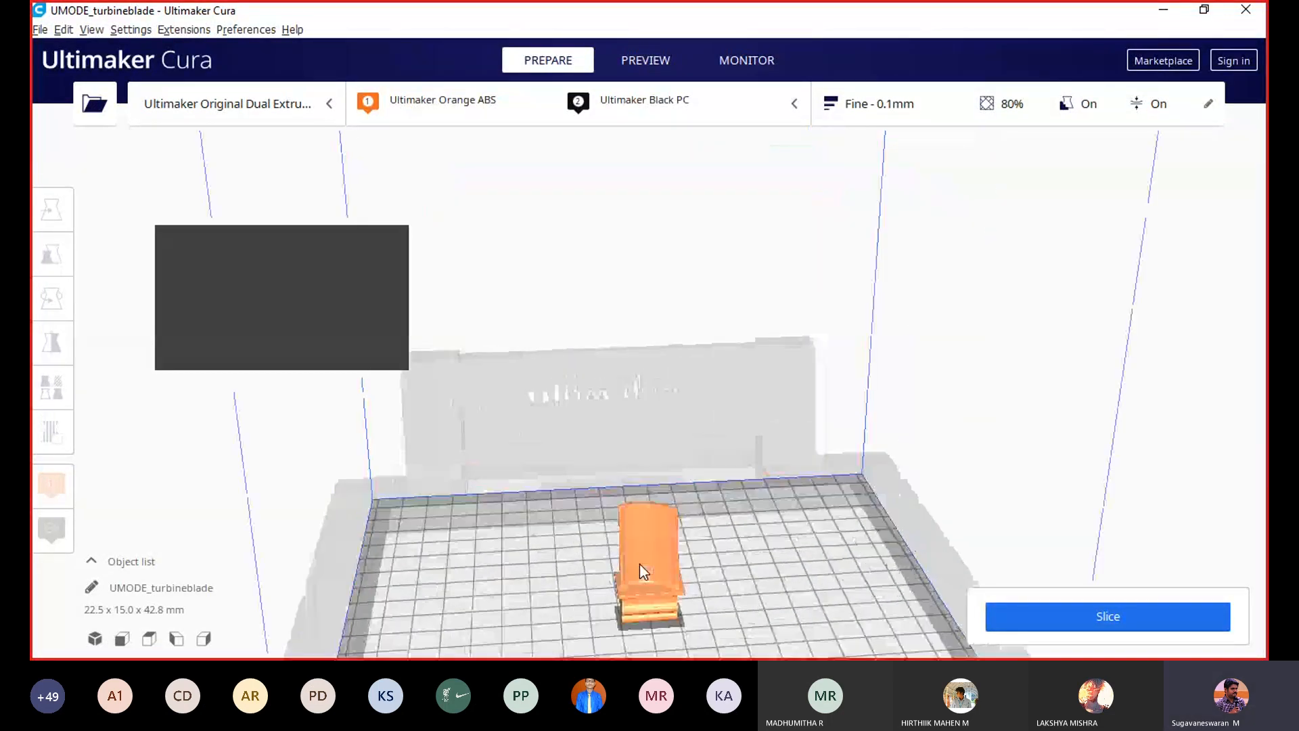
scroll(639, 563, "down", 3)
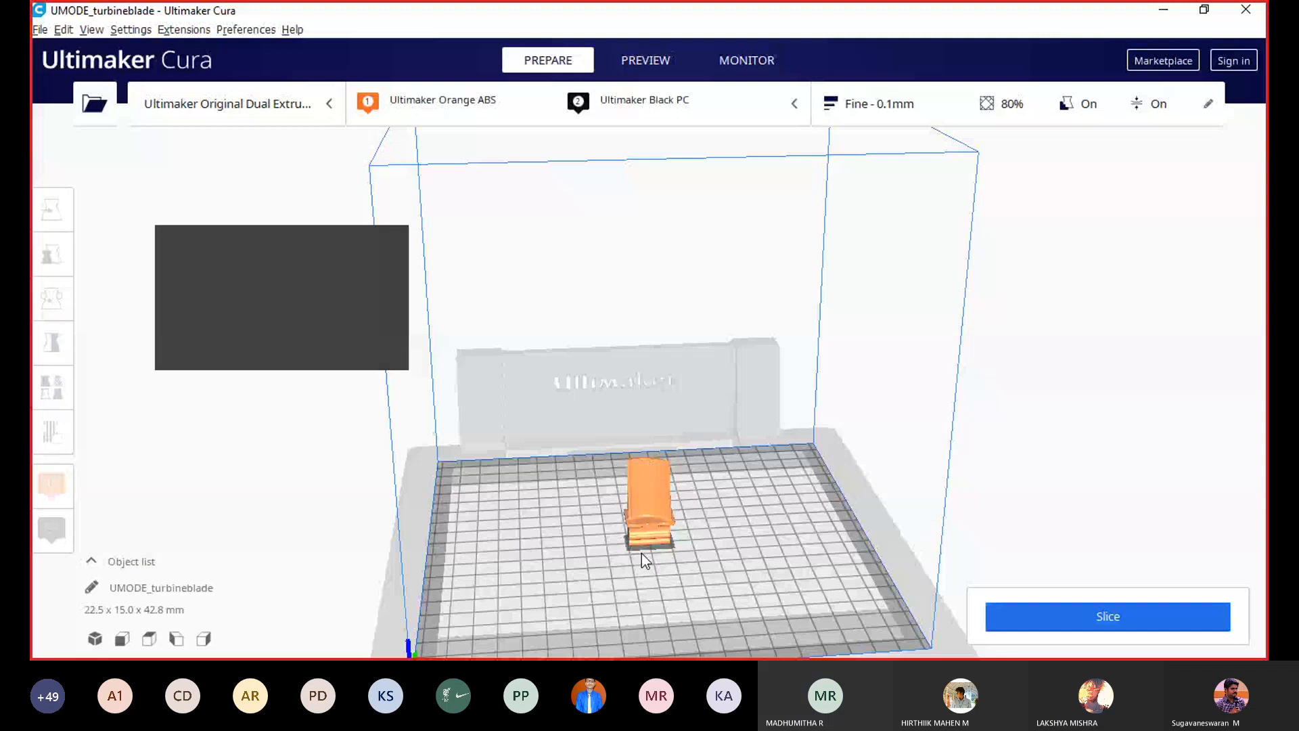
scroll(641, 553, "up", 5)
right_click_drag(641, 553, 633, 437)
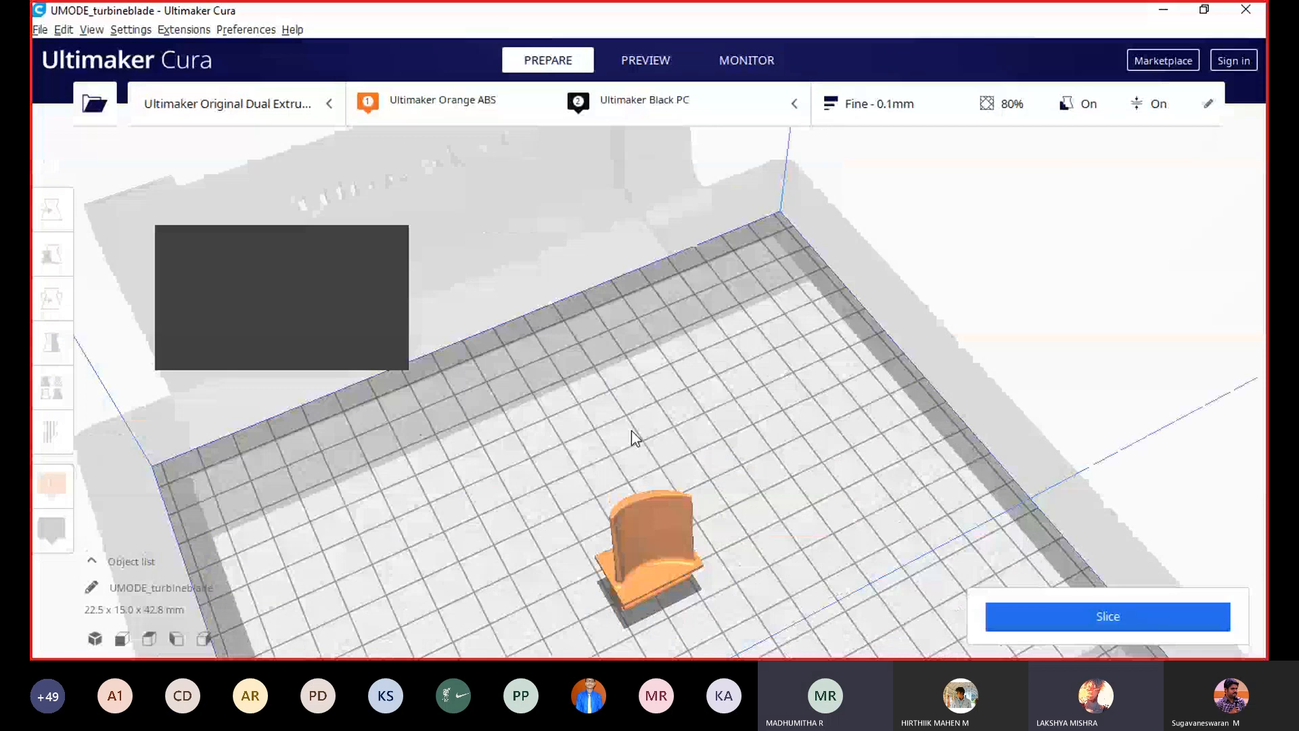
right_click_drag(634, 438, 670, 425)
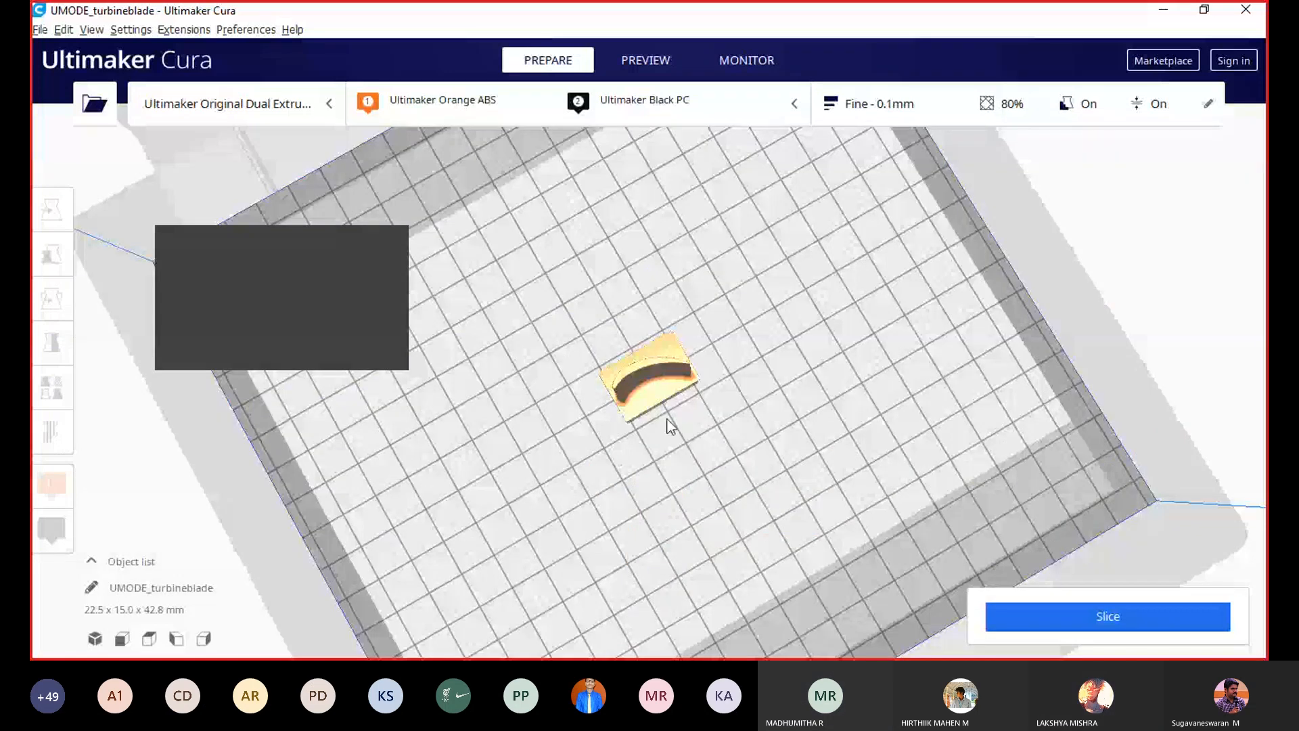
right_click_drag(671, 402, 615, 441)
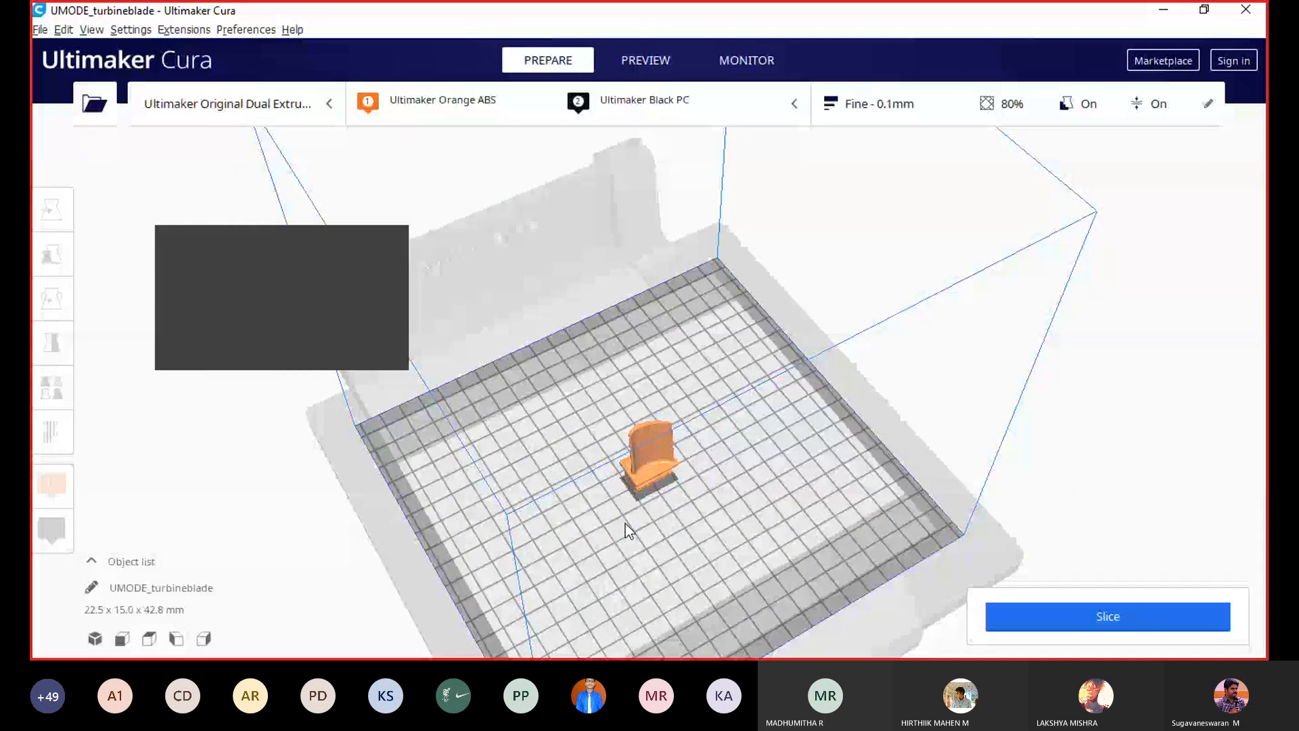
right_click_drag(628, 520, 629, 418)
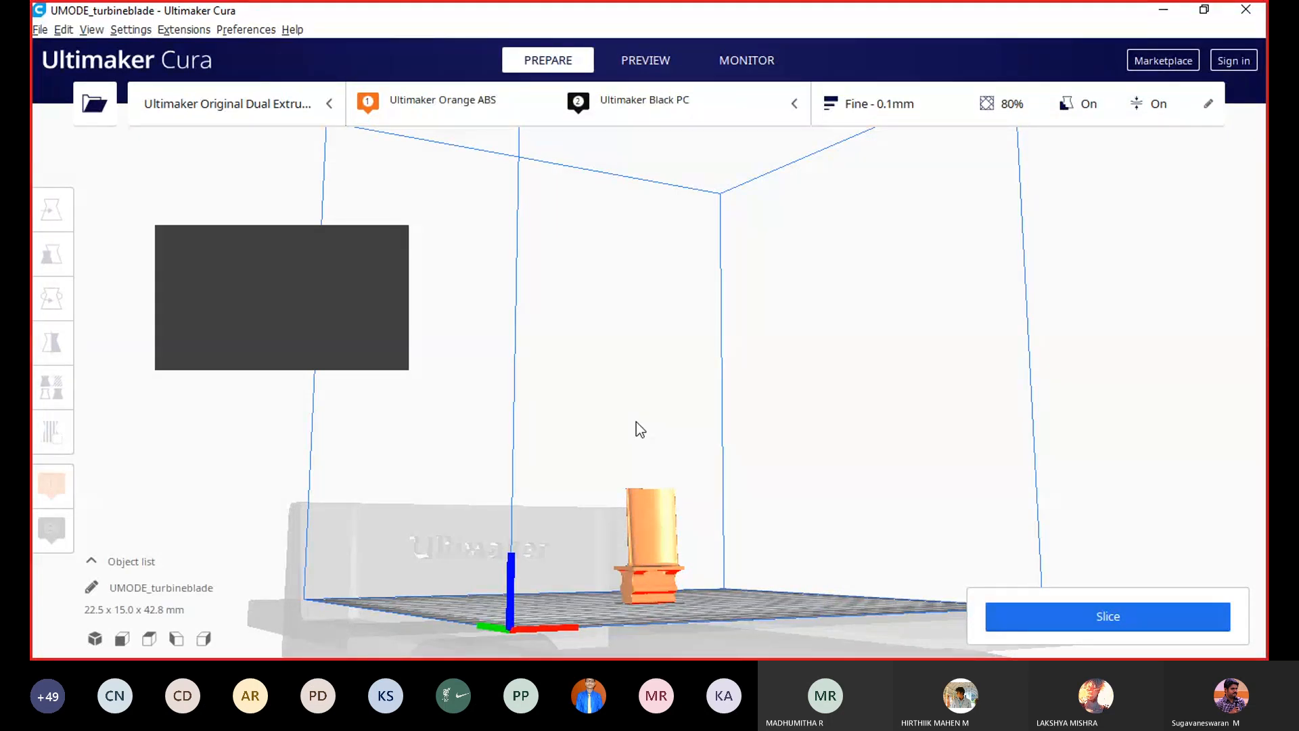
right_click_drag(636, 422, 660, 540)
scroll(661, 525, "up", 3)
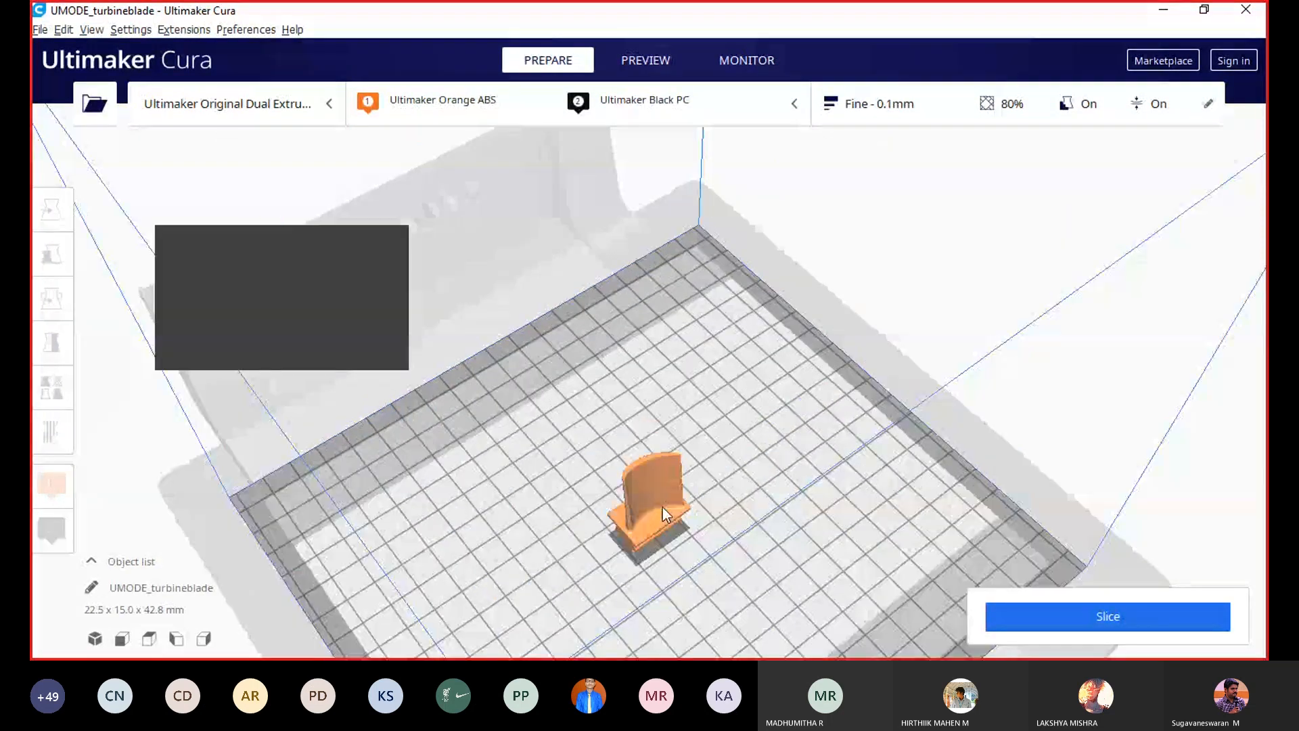
scroll(661, 507, "up", 4)
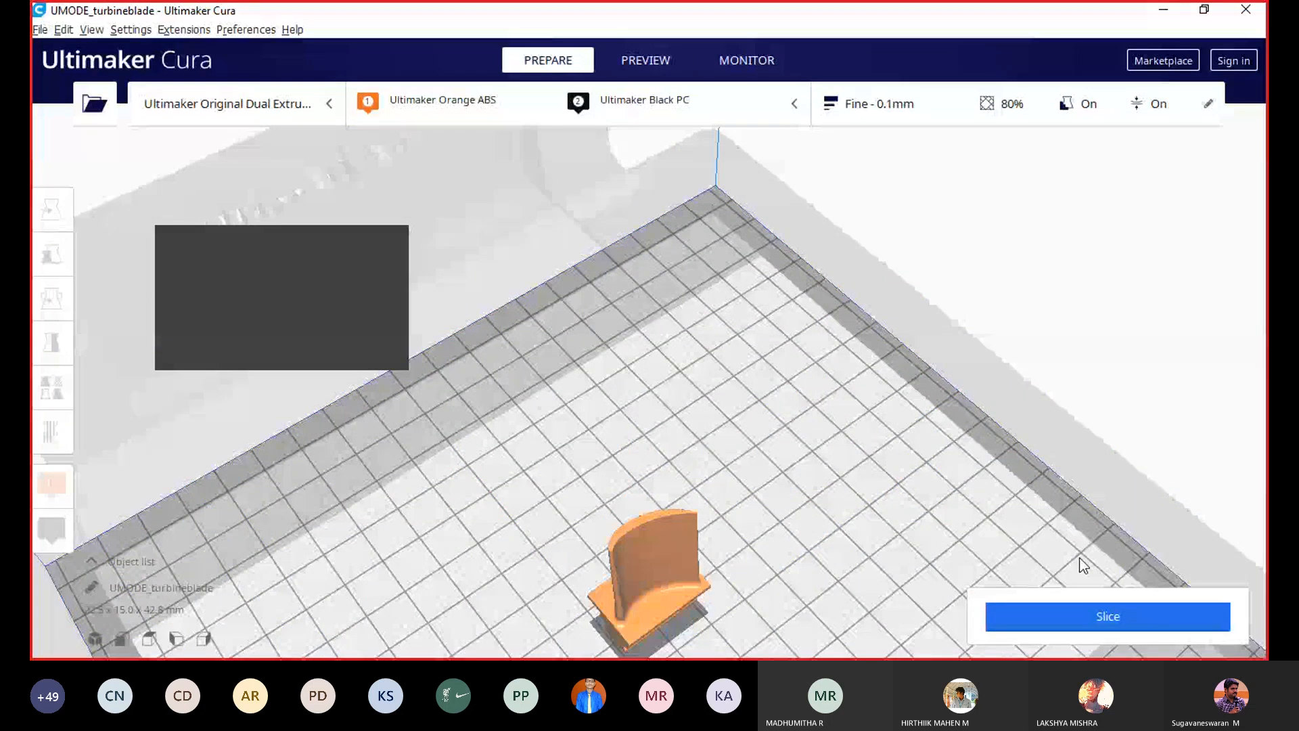
Step: Slice the turbine blade and inspect the complete sliced part with its supports in the layer preview
left_click(1108, 617)
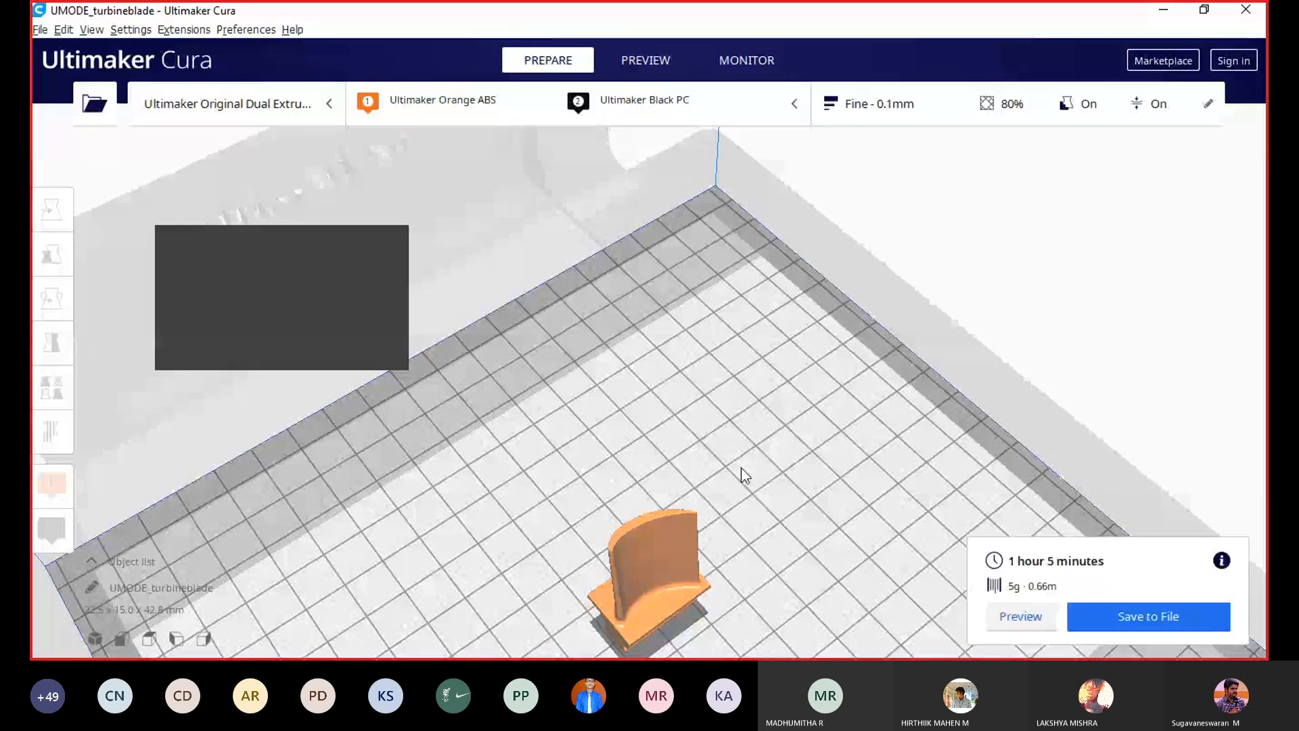
left_click(648, 62)
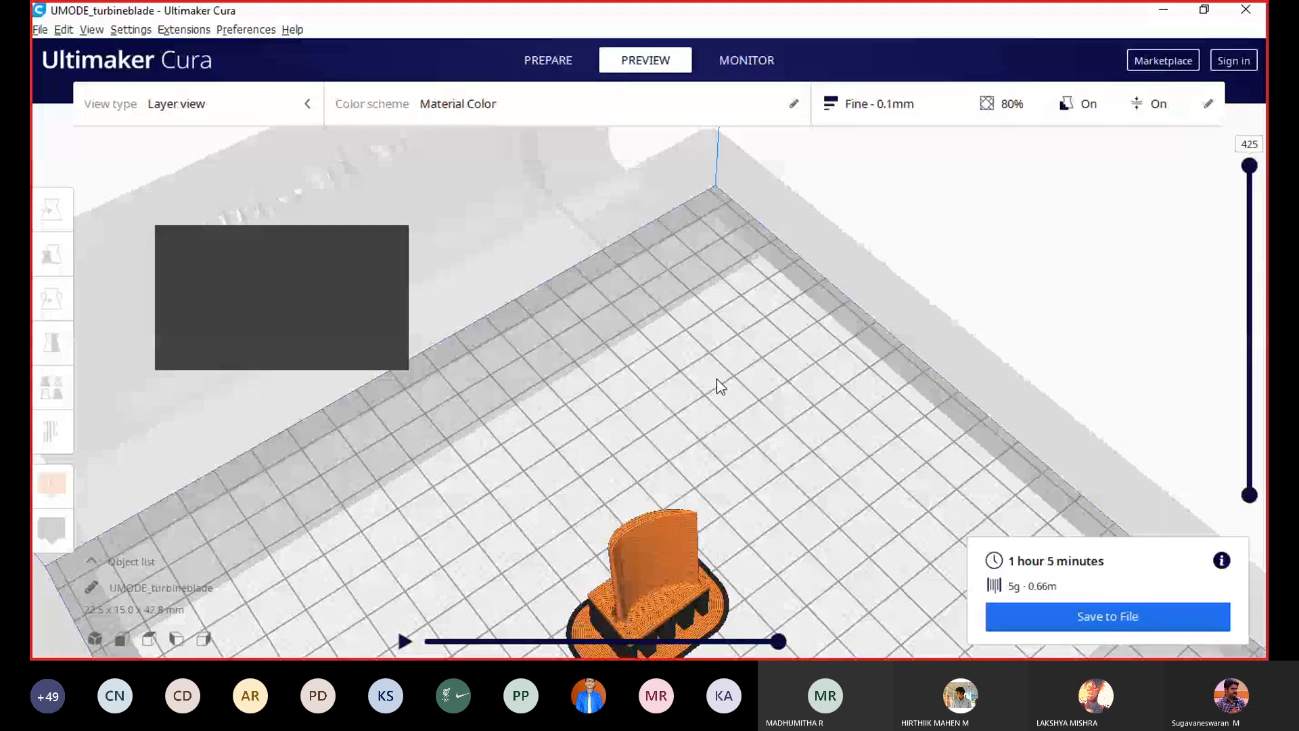
scroll(696, 466, "down", 5)
right_click_drag(697, 465, 712, 432)
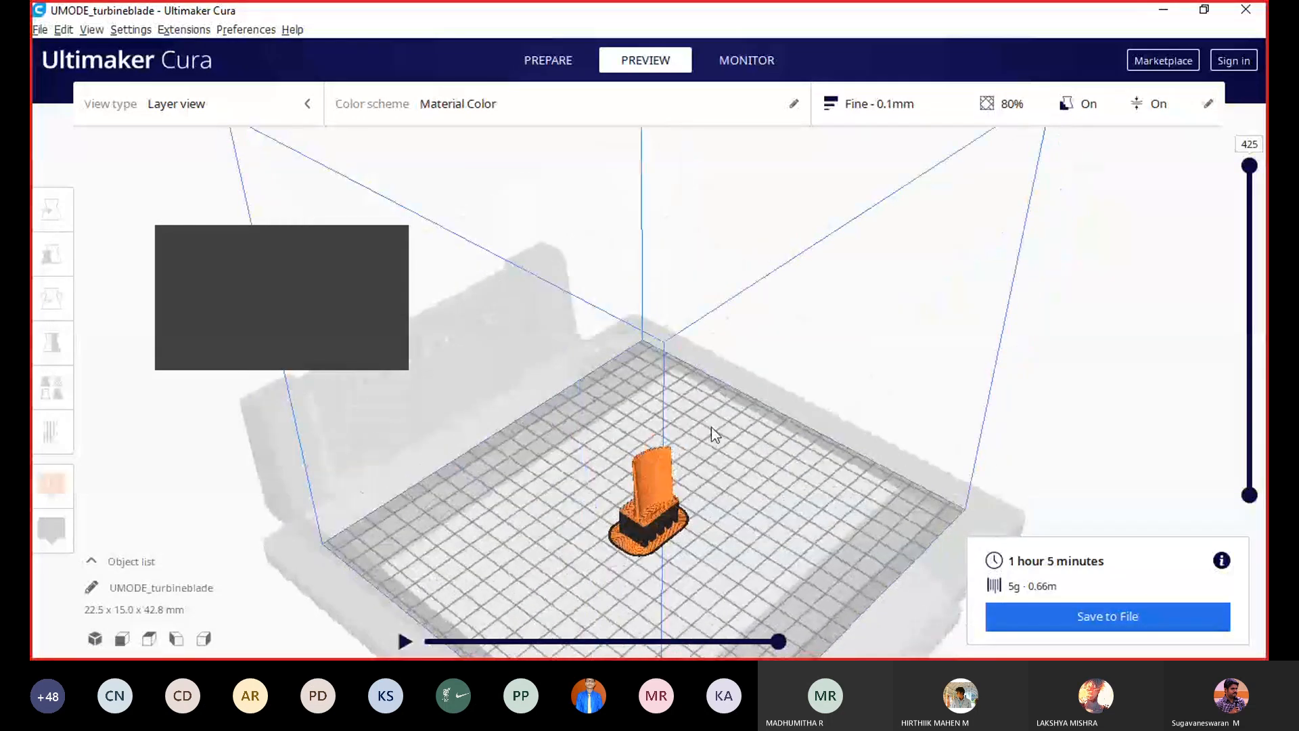
scroll(712, 427, "up", 5)
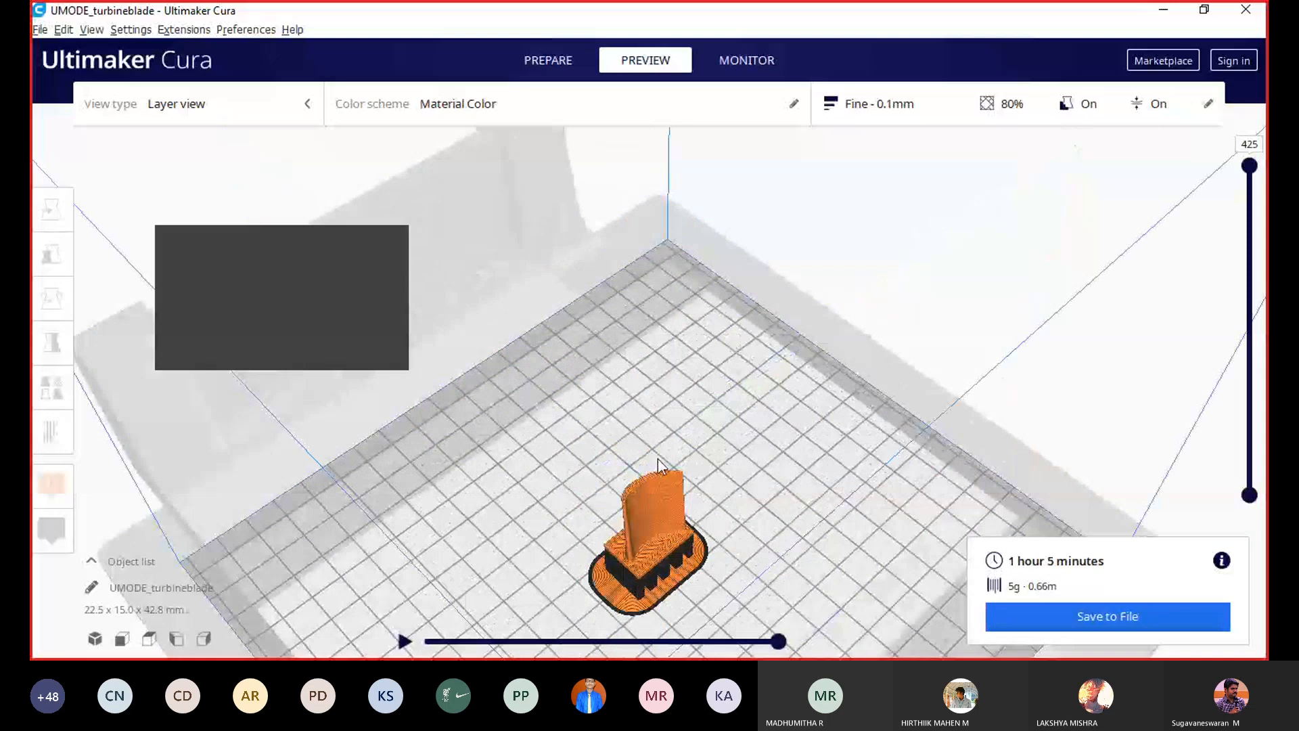
right_click_drag(657, 459, 671, 295)
scroll(674, 417, "up", 2)
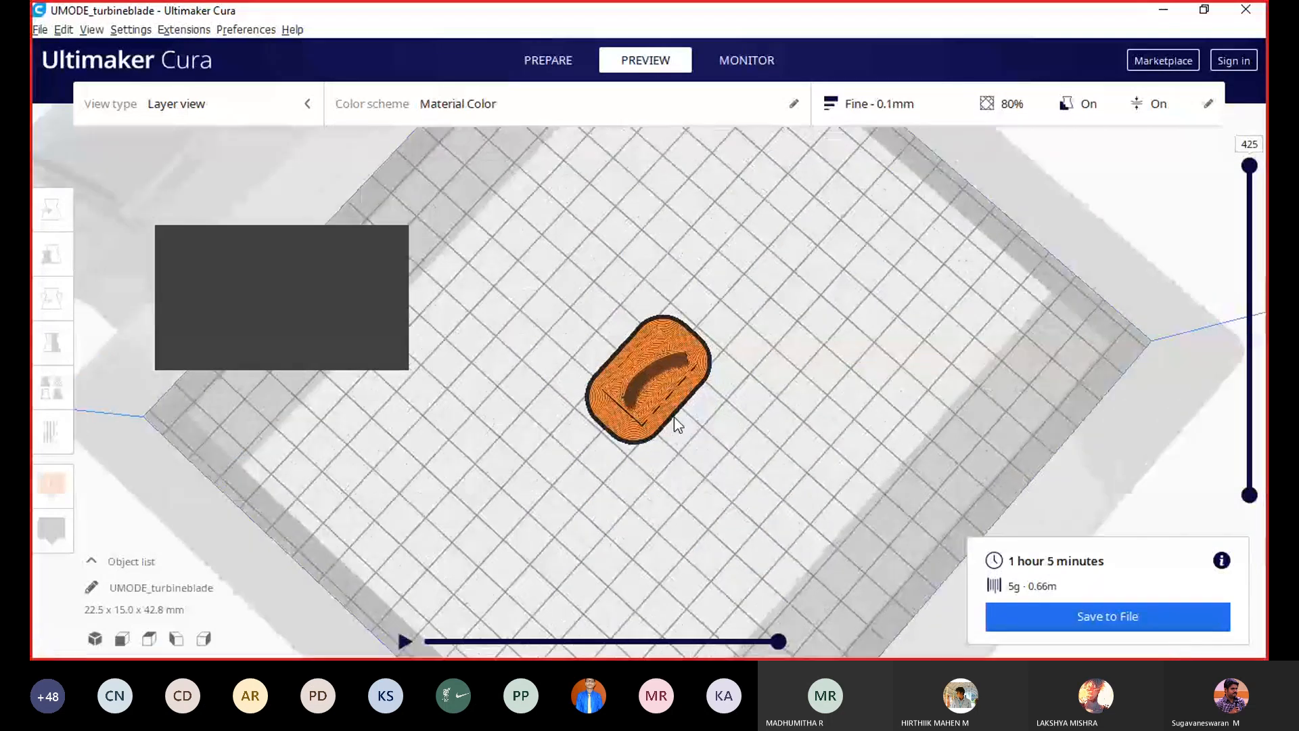
right_click_drag(673, 417, 636, 328)
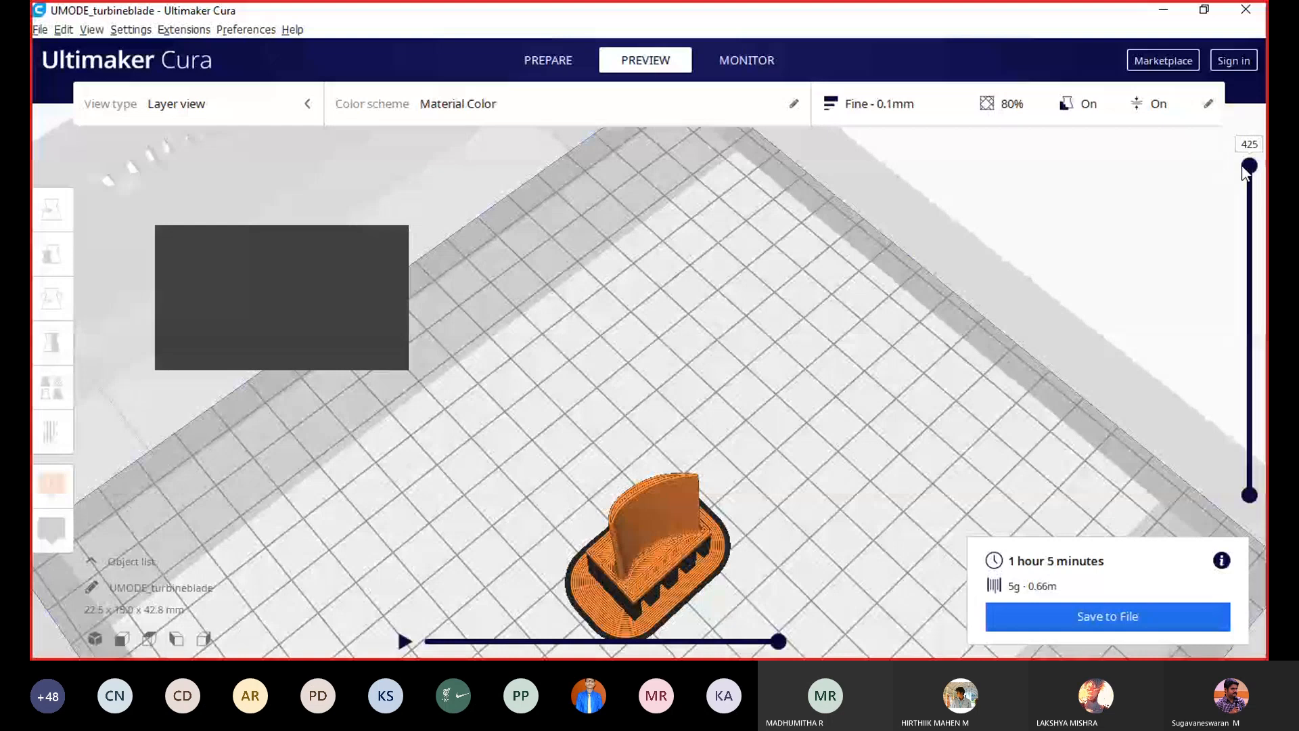
Step: Lower the layer preview to layer 1 and examine the first layer of the print
left_click_drag(1249, 167, 1249, 471)
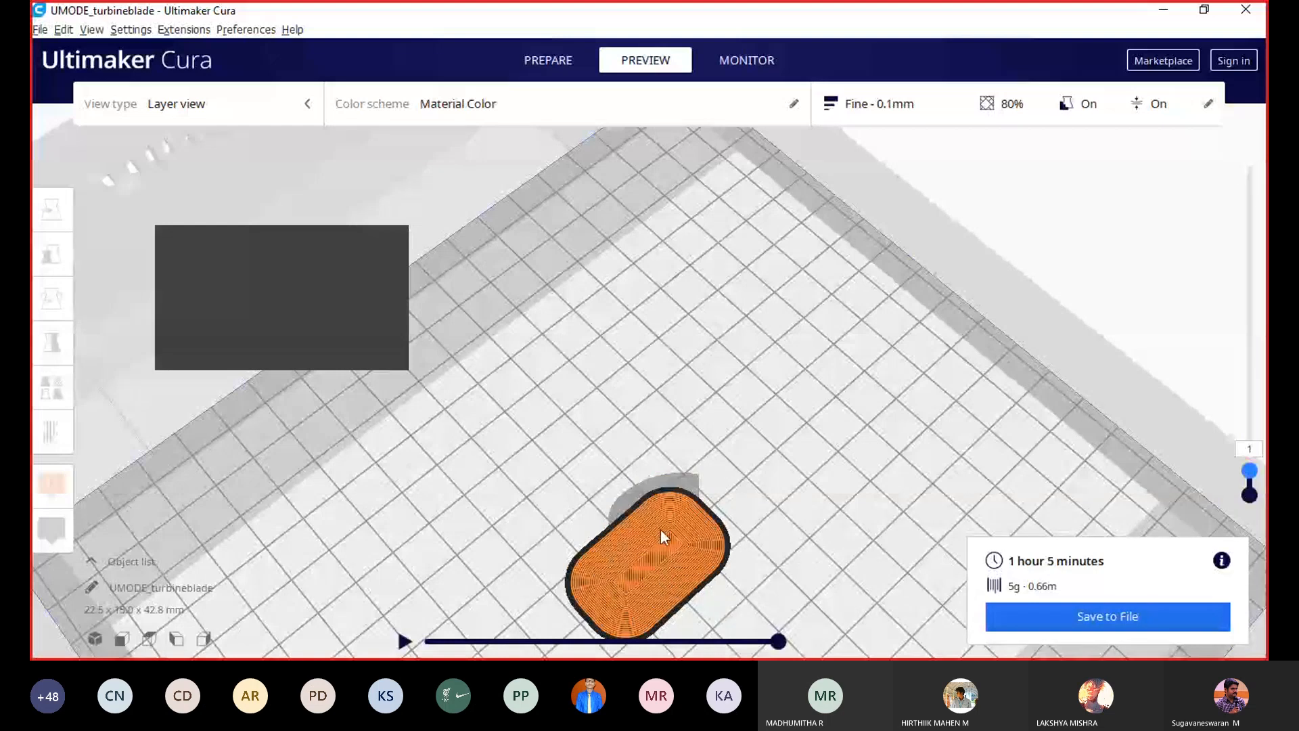
right_click_drag(601, 524, 673, 555)
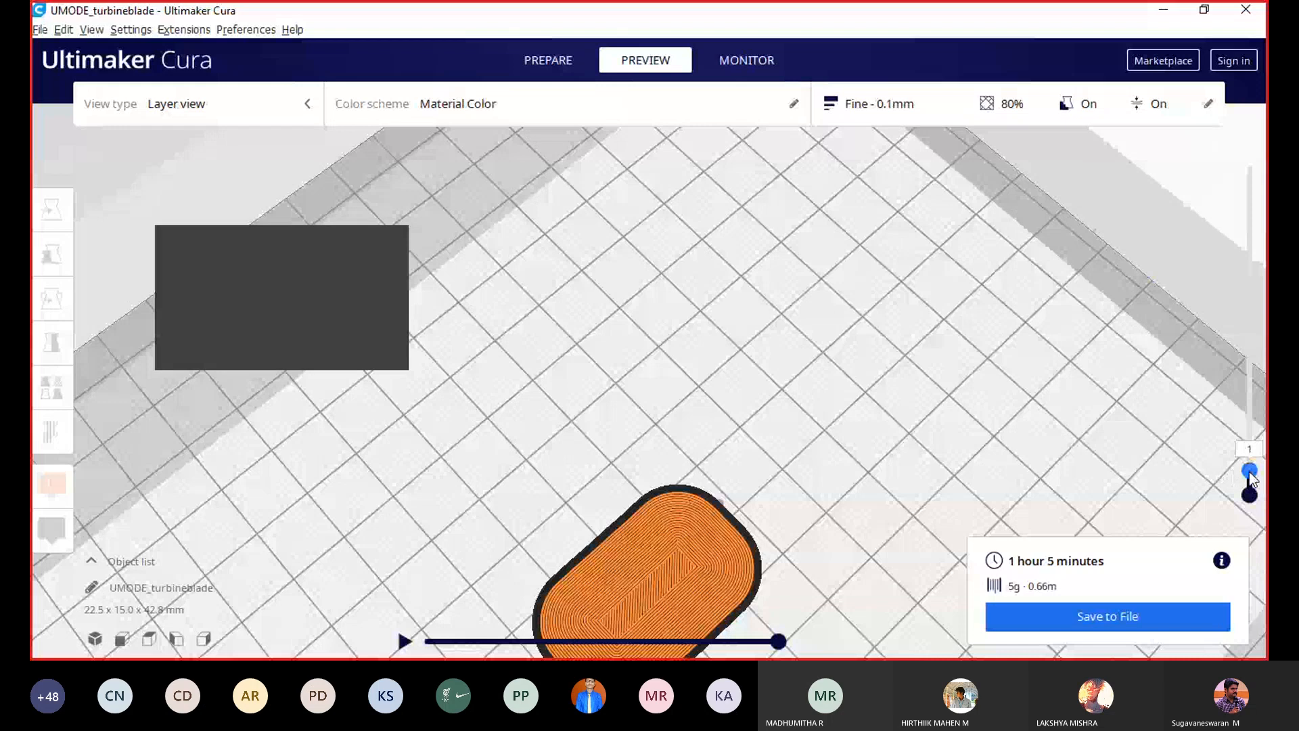
scroll(1194, 494, "up", 1)
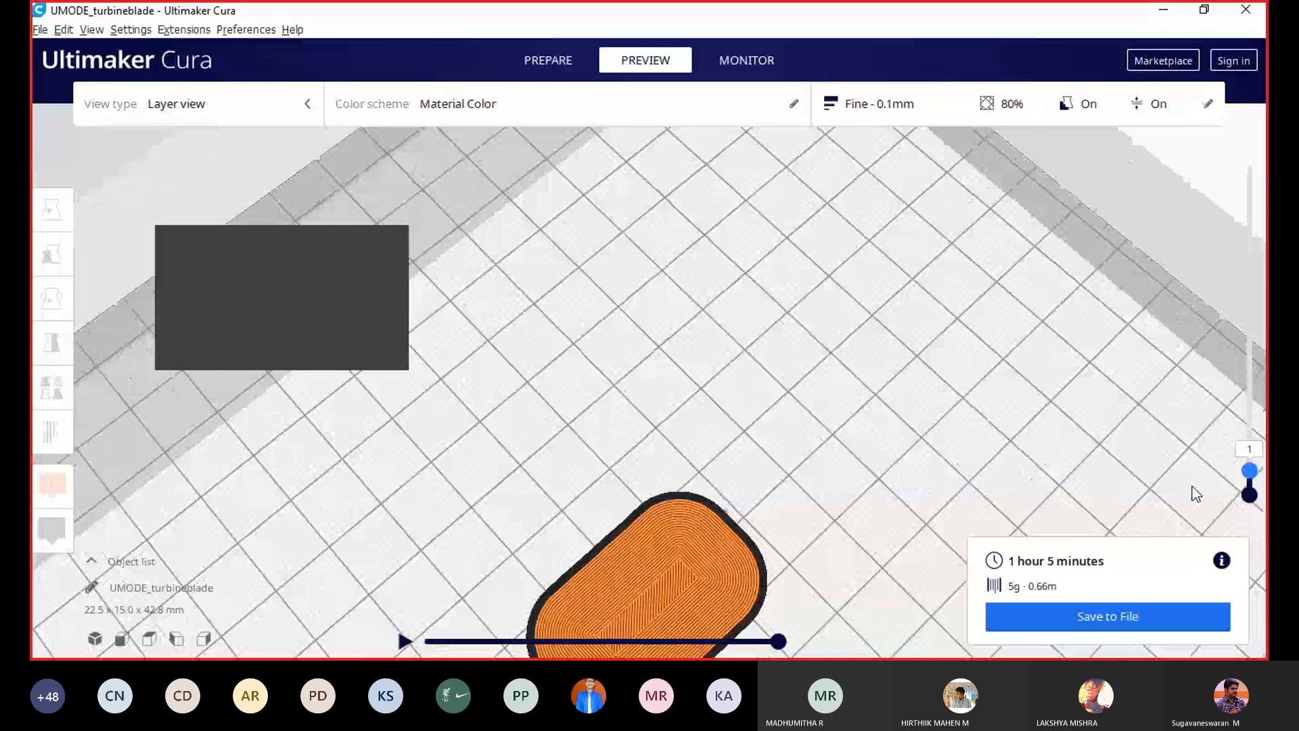
Step: Raise the layer preview gradually from the first layer to layer 313, examining the supports and infill at intermediate layers
left_click_drag(1250, 470, 1242, 439)
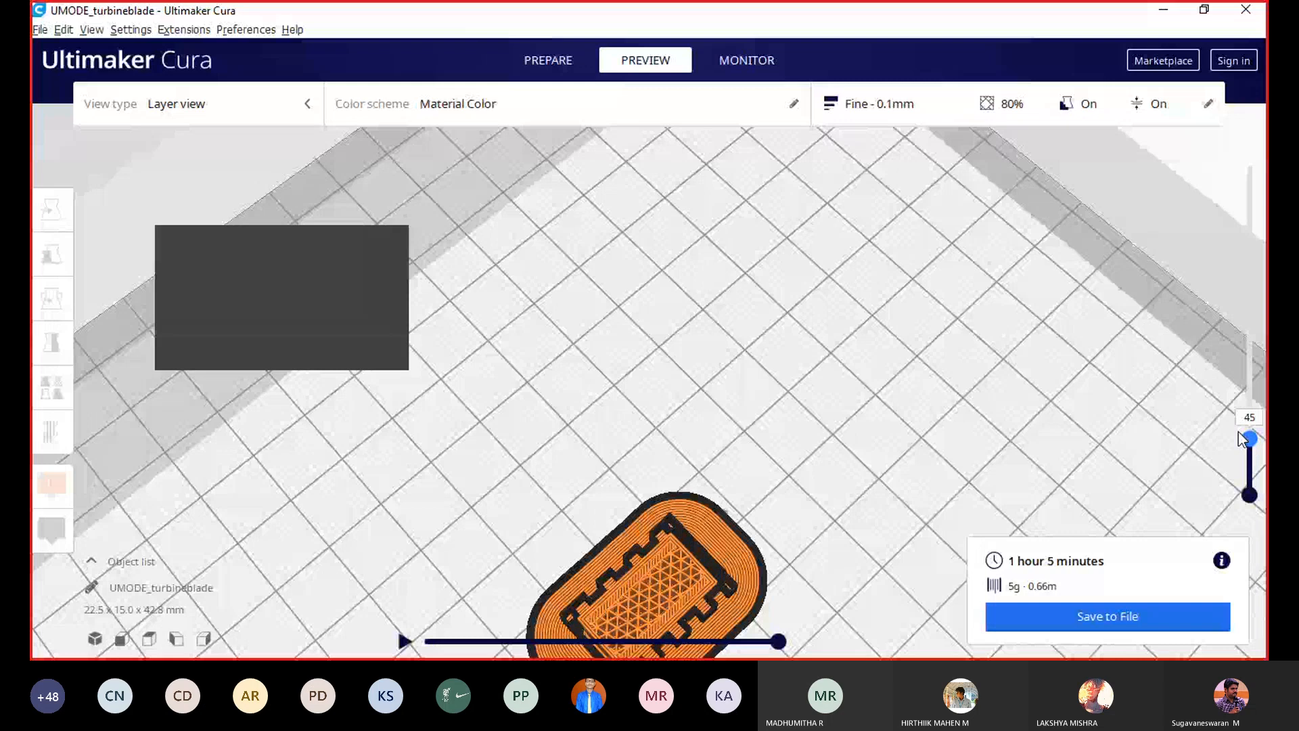
left_click_drag(1253, 443, 1257, 404)
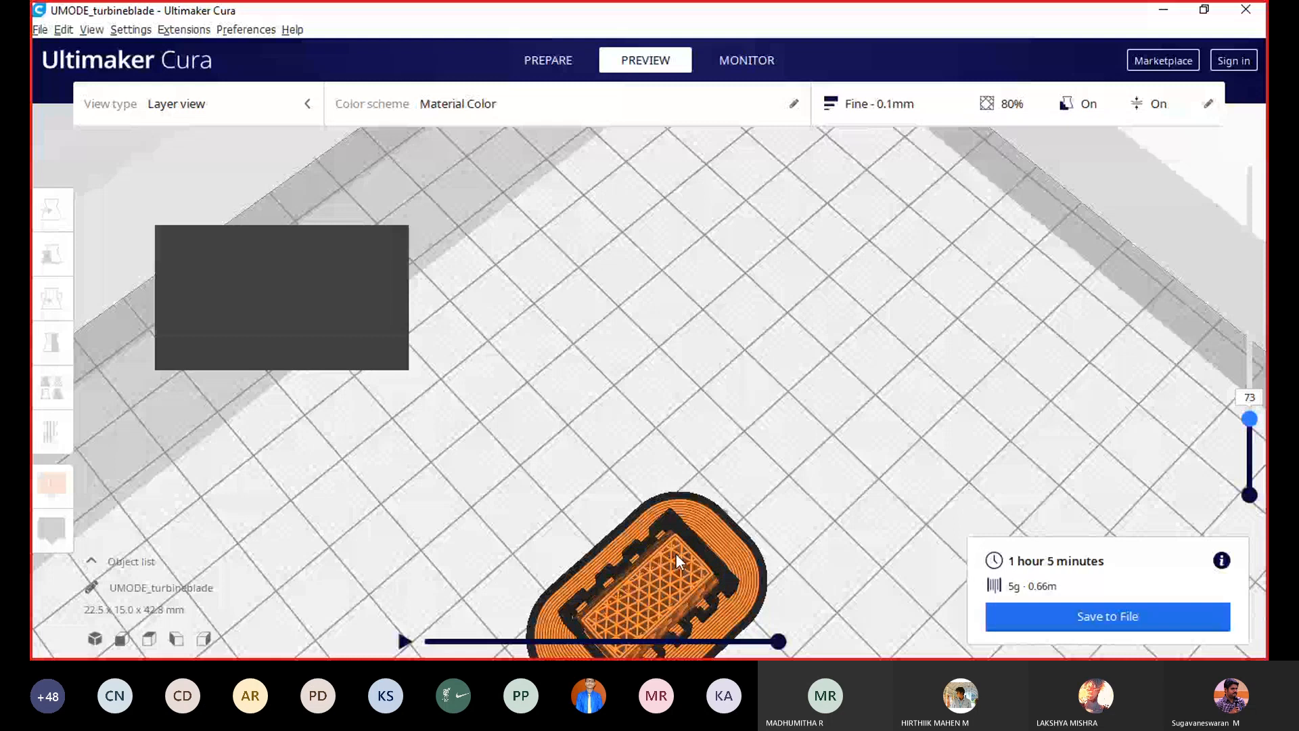
left_click_drag(1253, 414, 1252, 349)
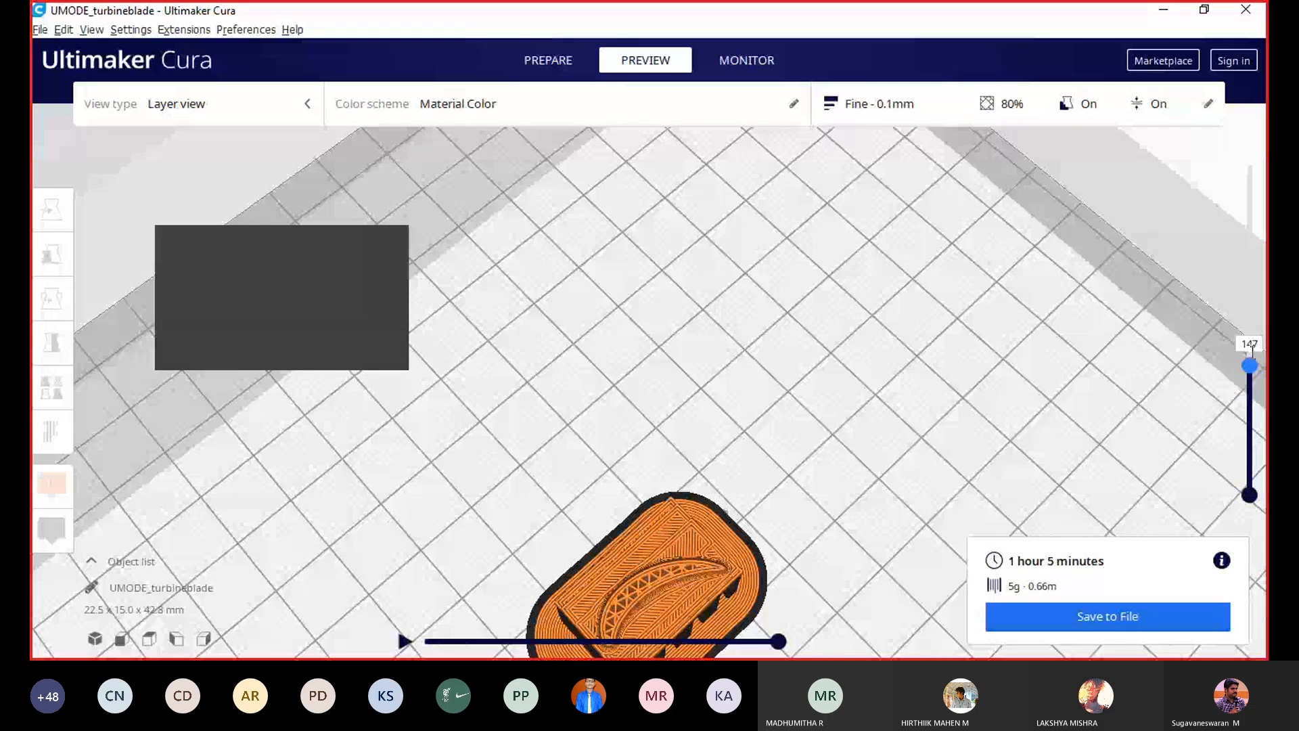
left_click_drag(1252, 349, 1256, 312)
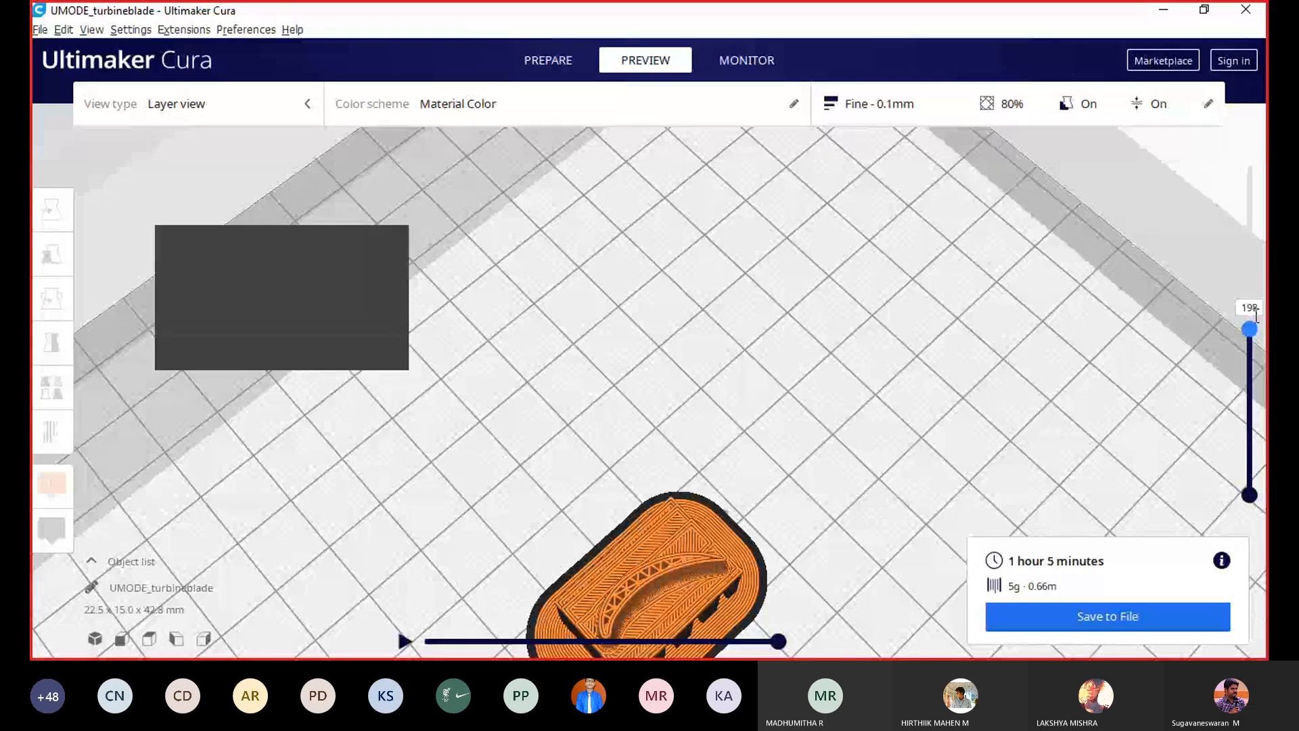
left_click_drag(1256, 312, 1256, 232)
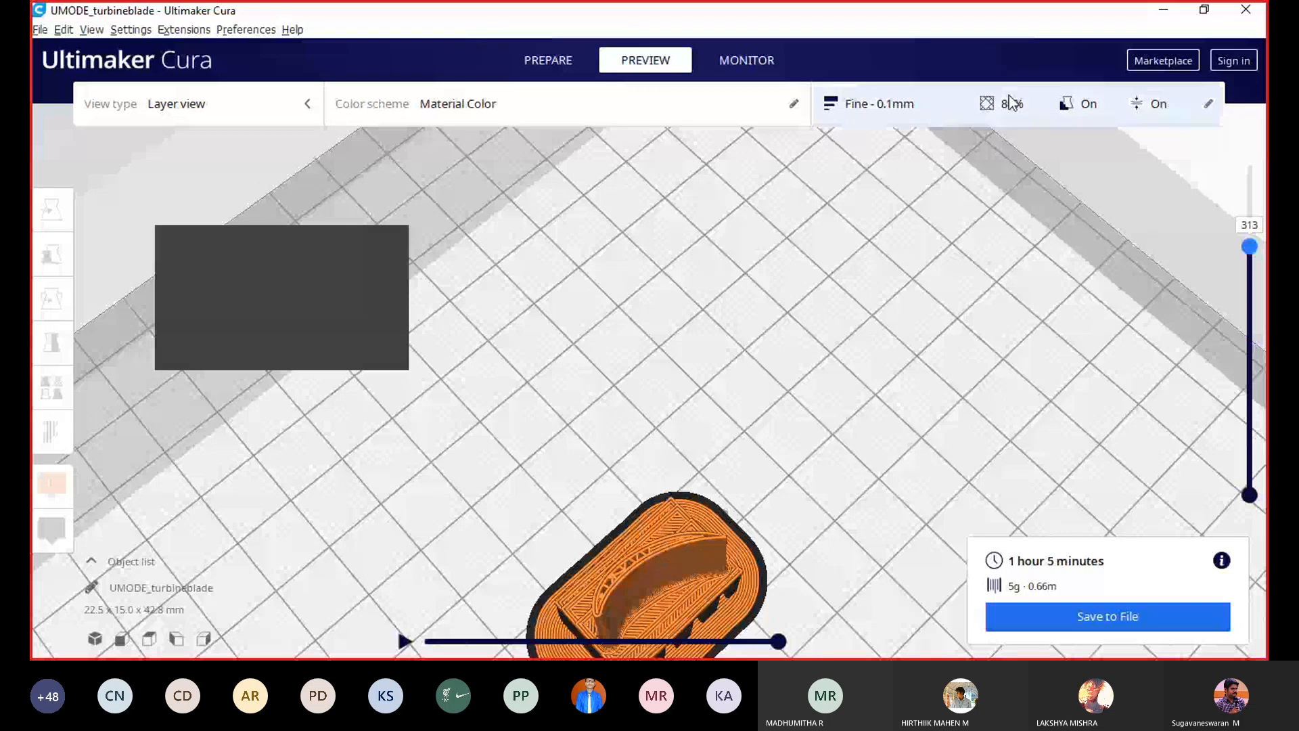
Step: Try other infill patterns such as Octet and Zig Zag for extruder 1, and set the pattern to Gyroid
left_click(1208, 108)
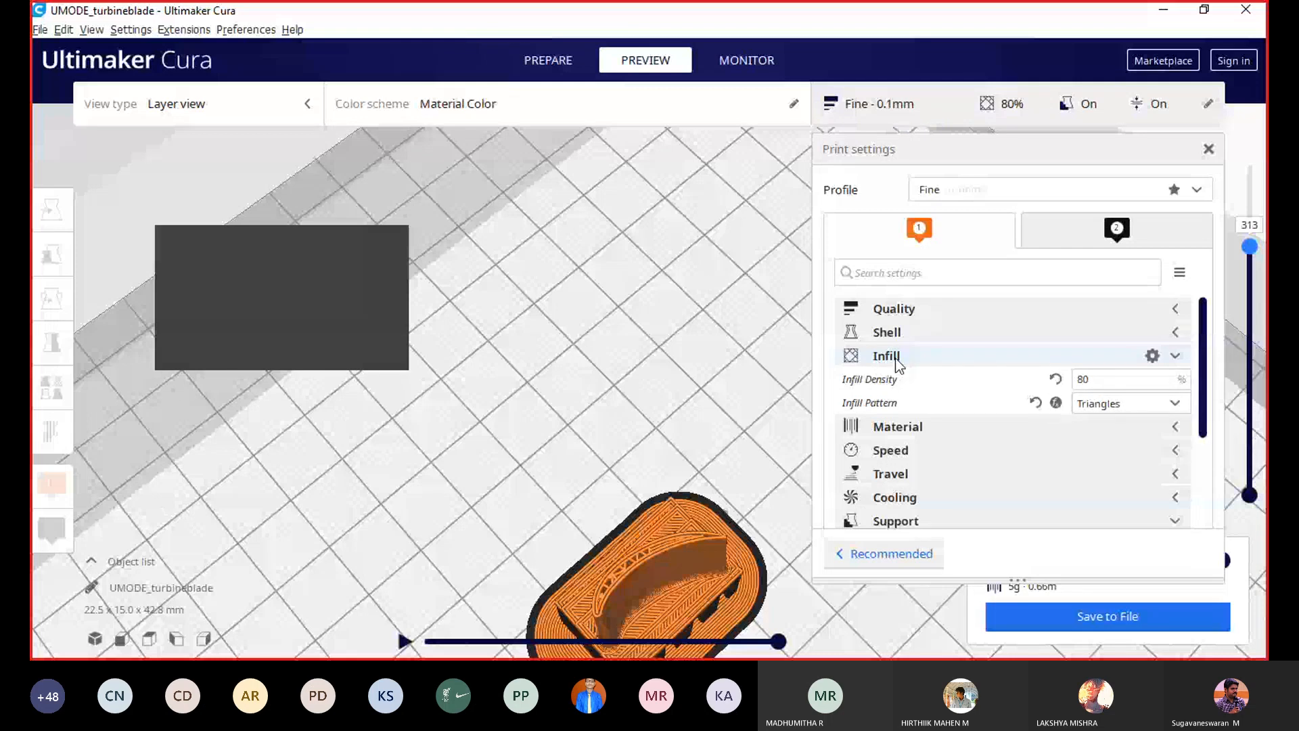
left_click(1170, 404)
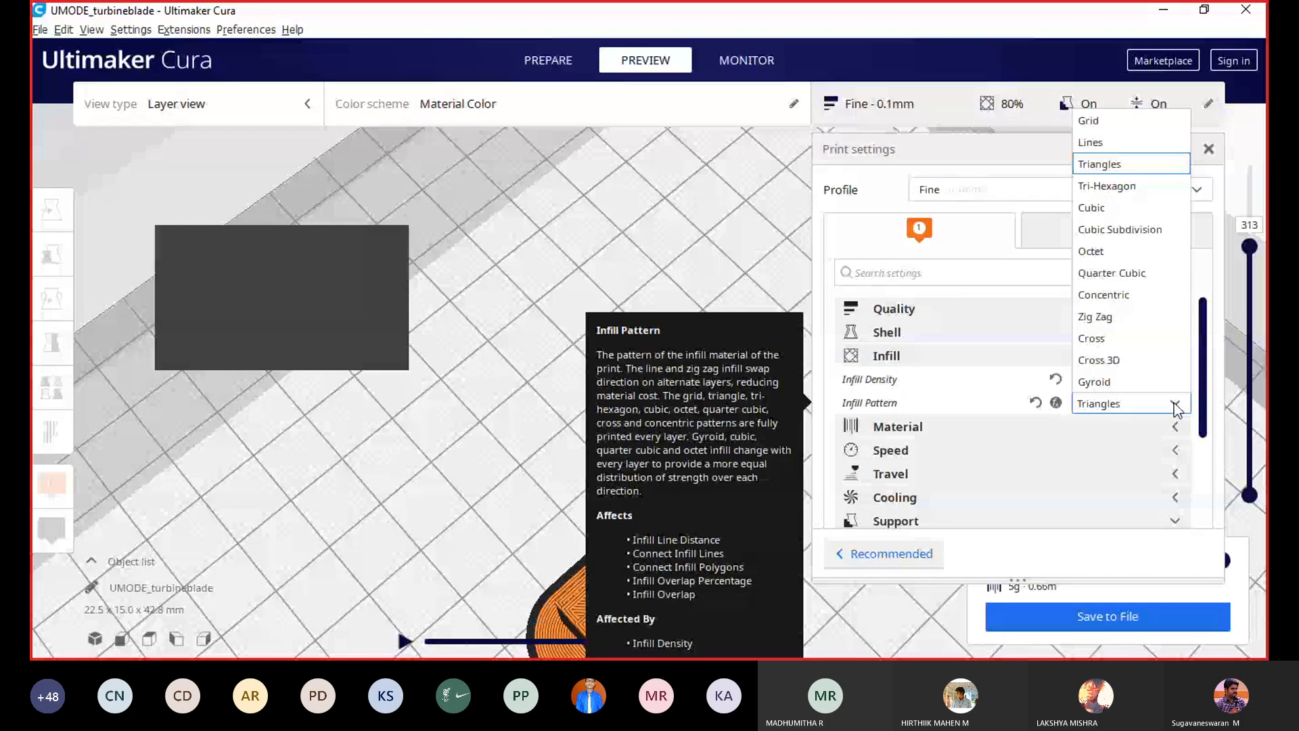
left_click(1113, 255)
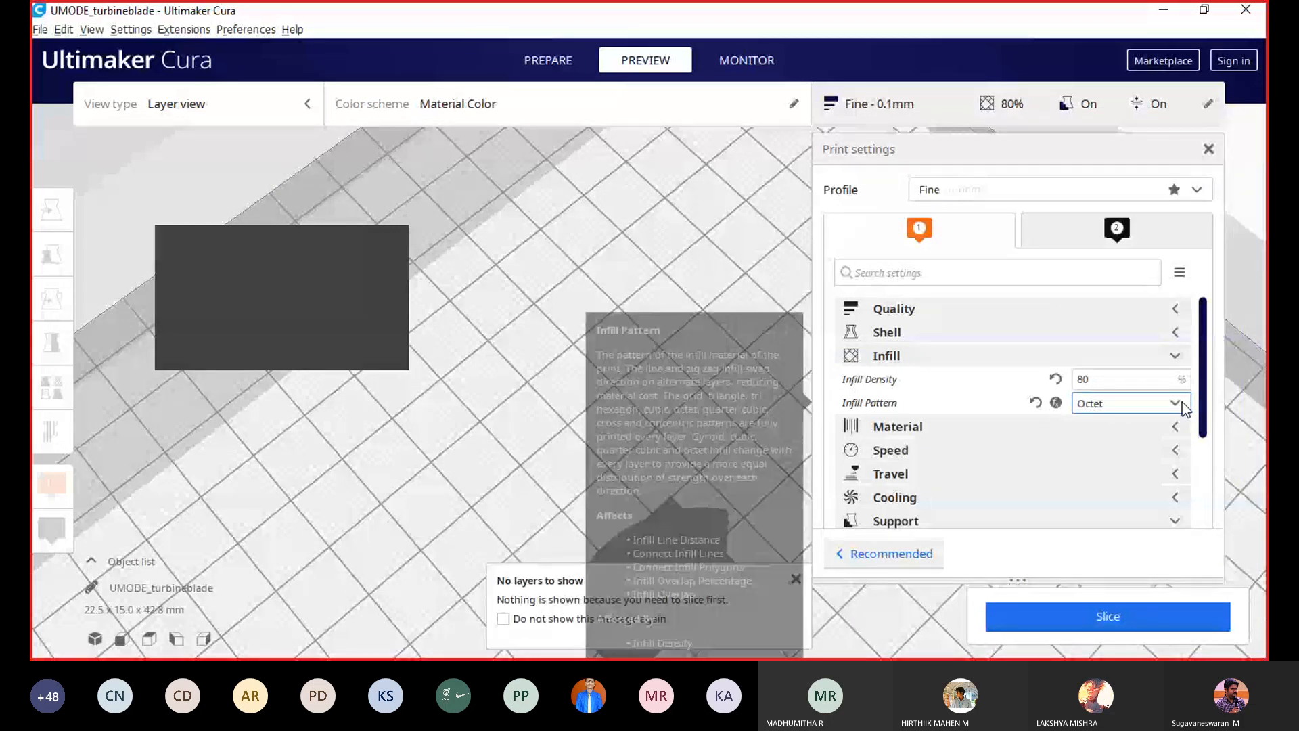
scroll(1183, 402, "down", 3)
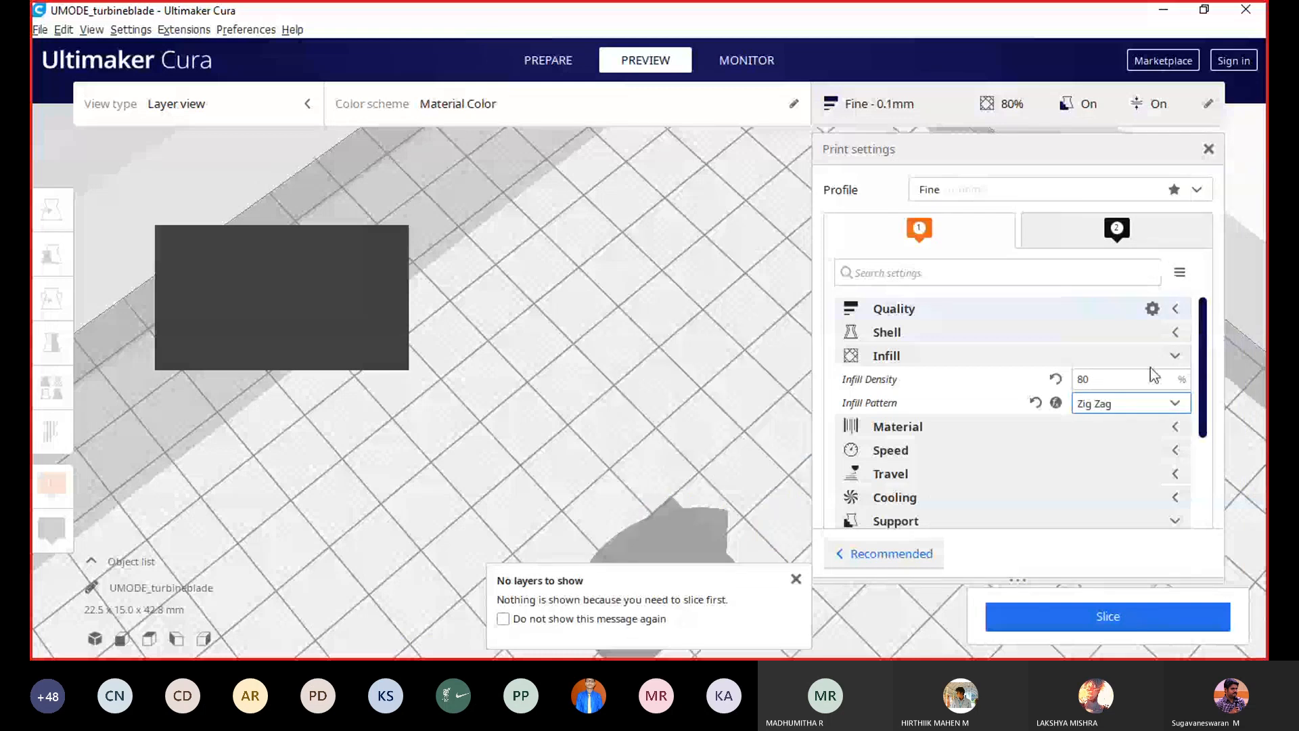
scroll(1181, 404, "down", 1)
left_click(1175, 405)
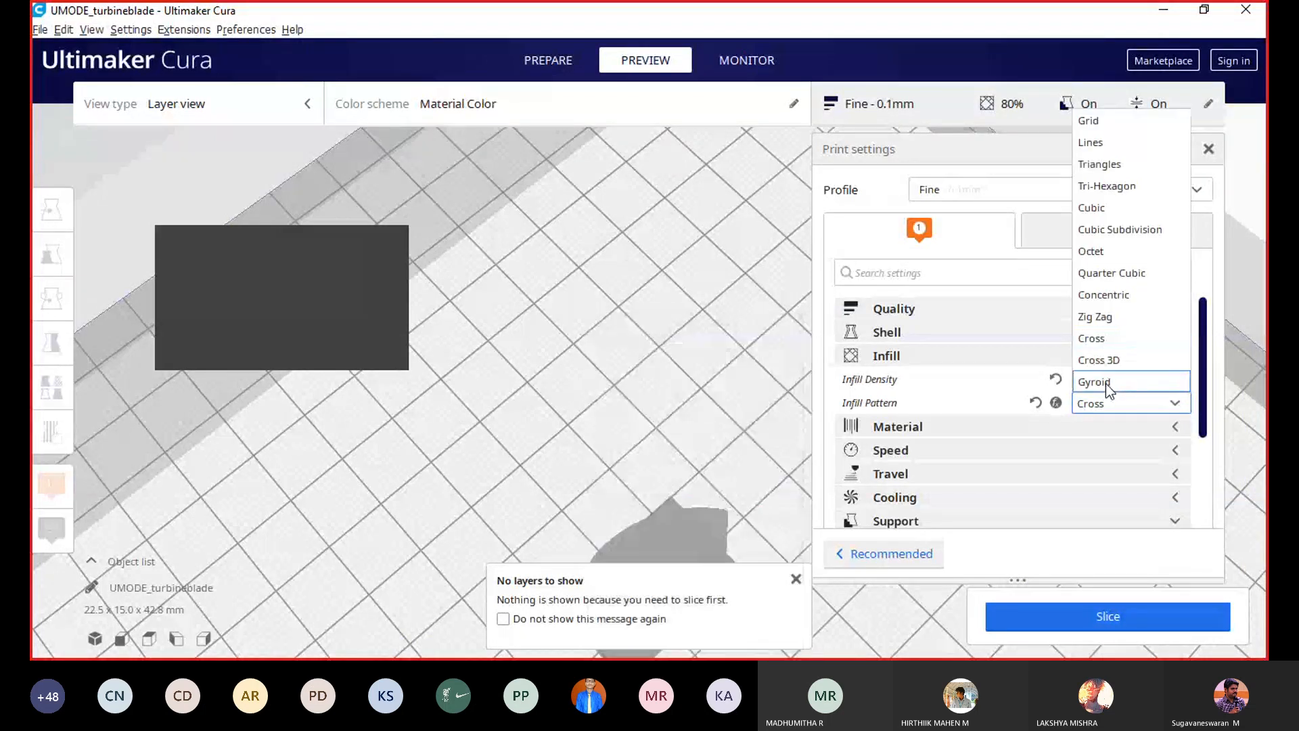
left_click(1105, 383)
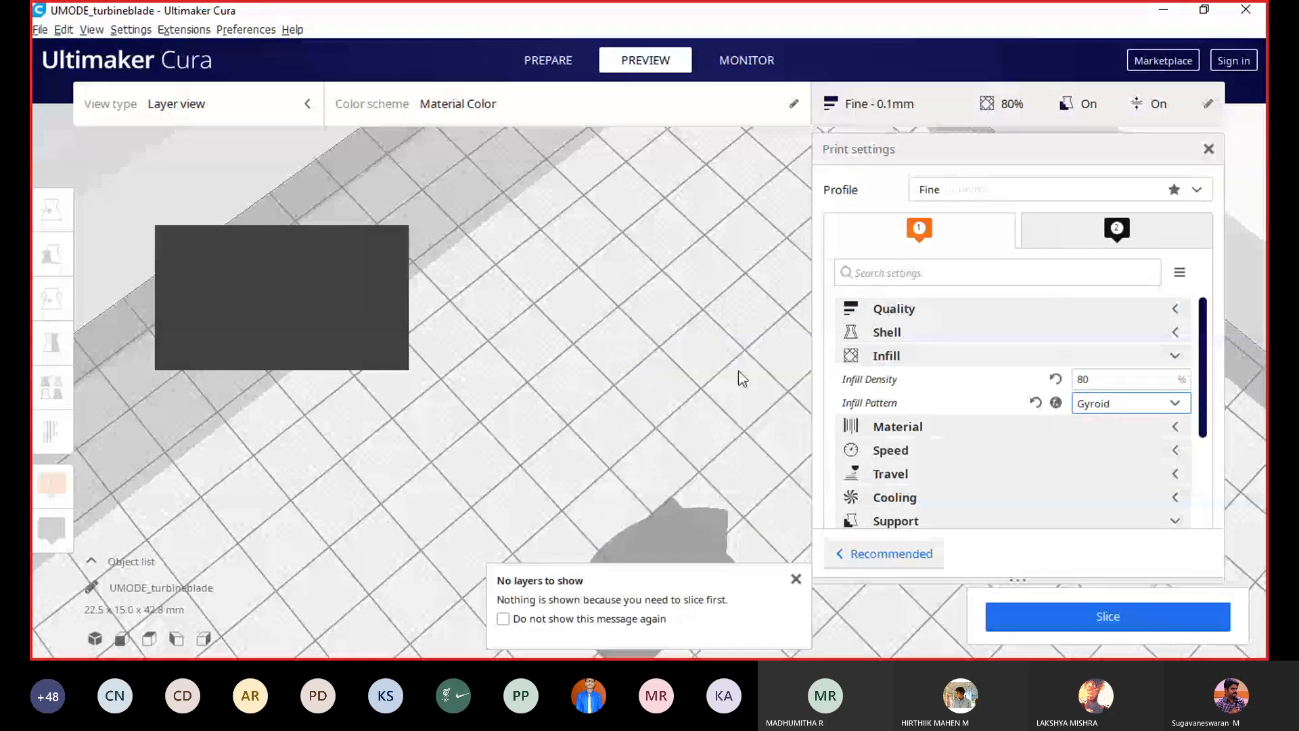
Step: Keep Gyroid as the infill pattern, slice the turbine blade, and close the print settings
left_click(1175, 404)
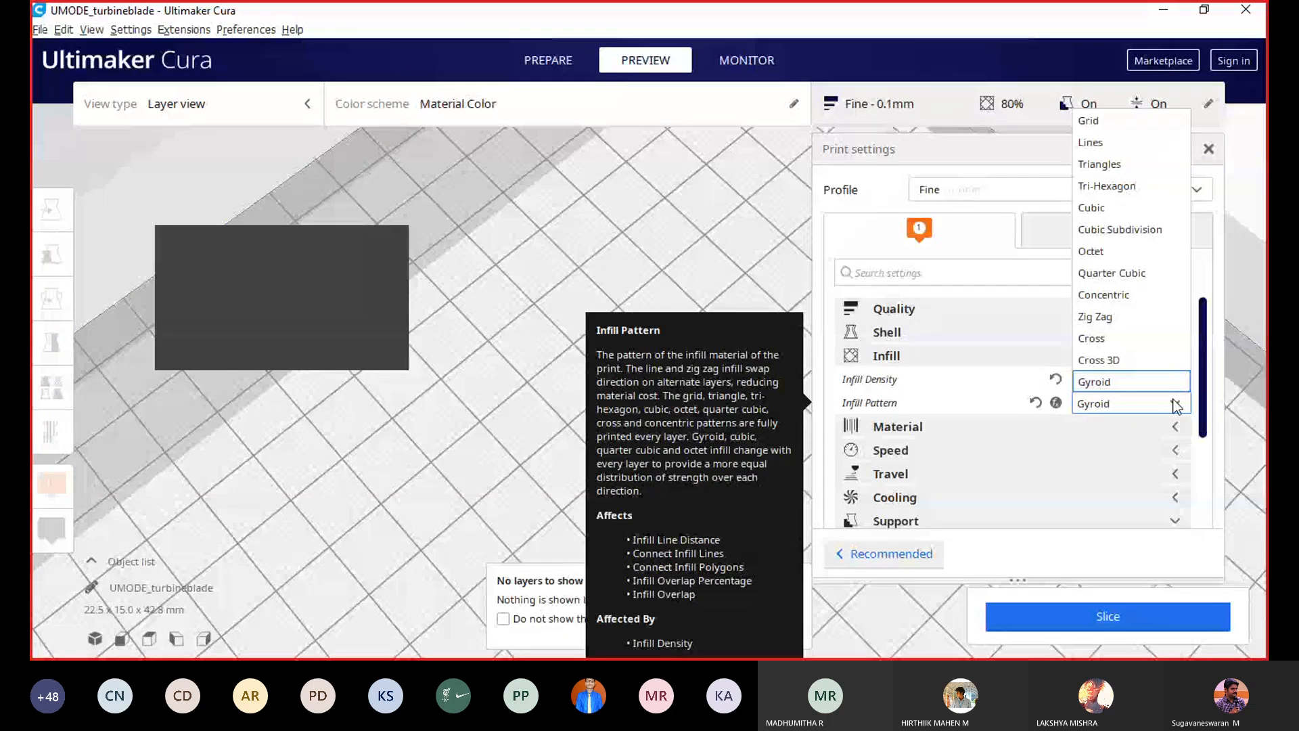
left_click(835, 401)
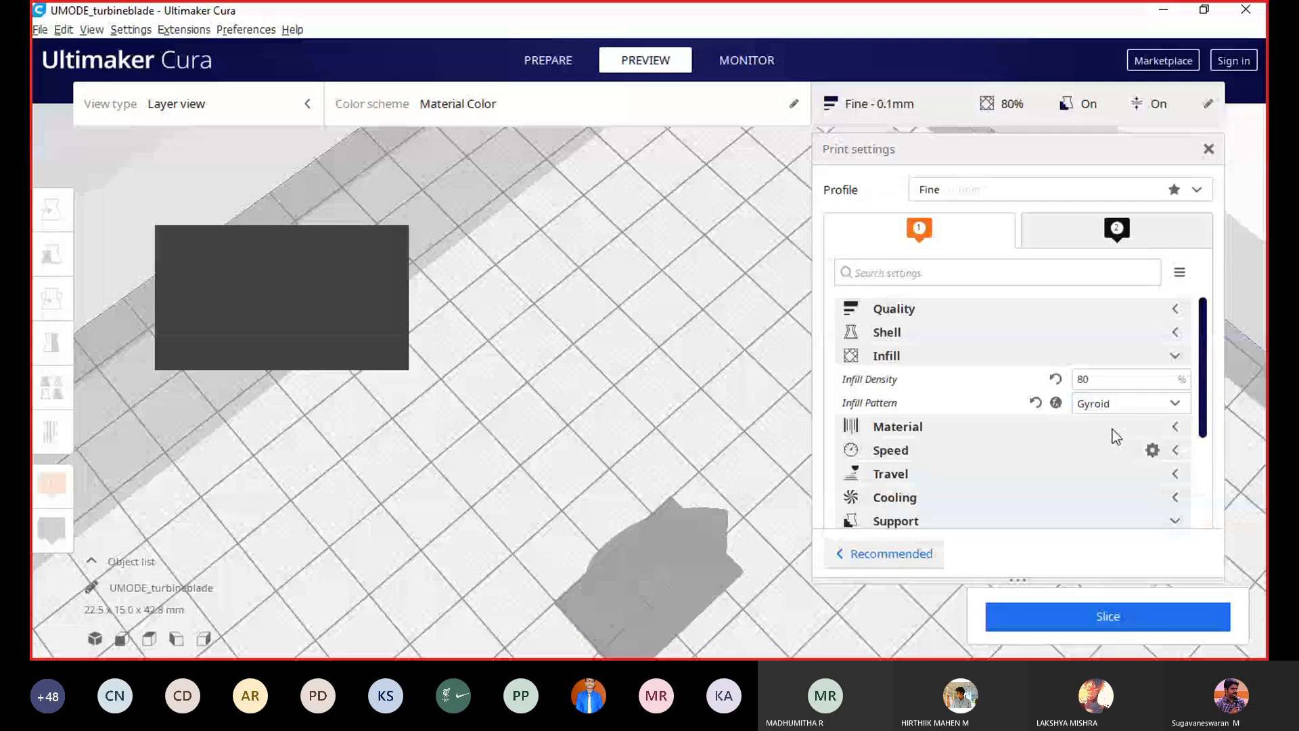
left_click(1114, 615)
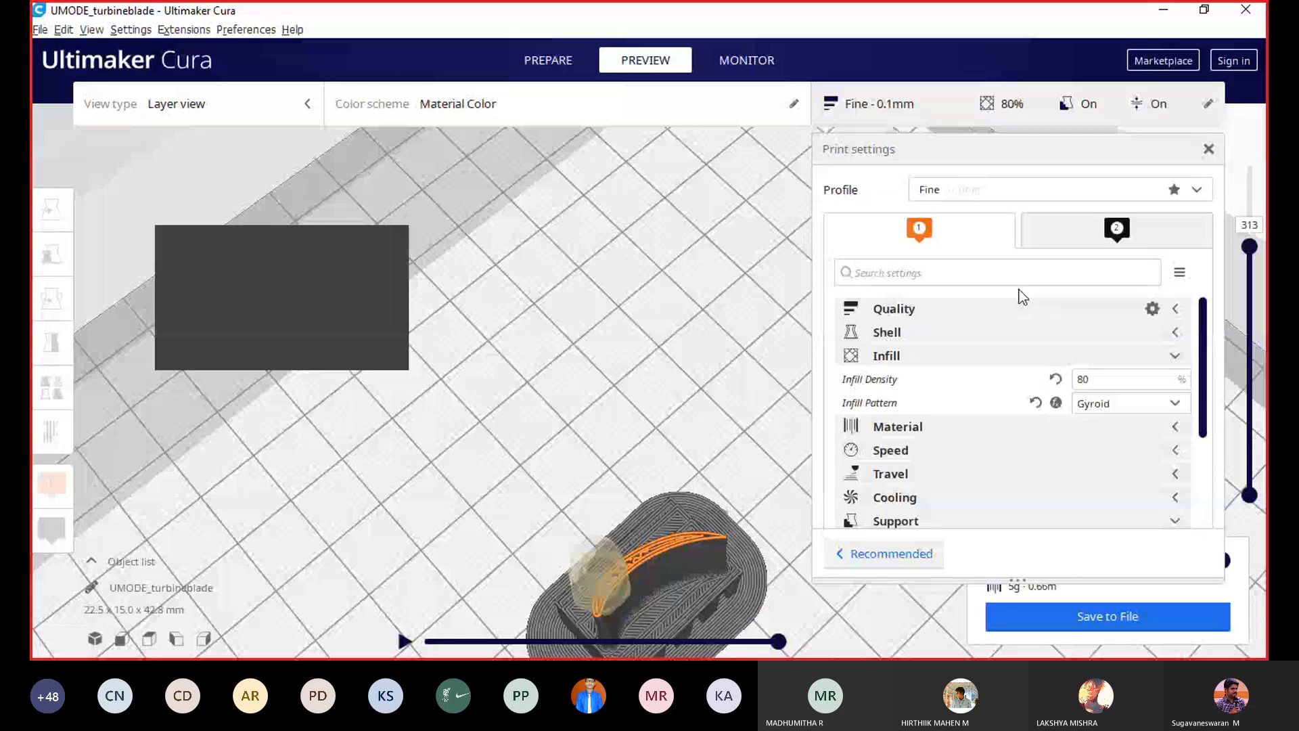
left_click(676, 537)
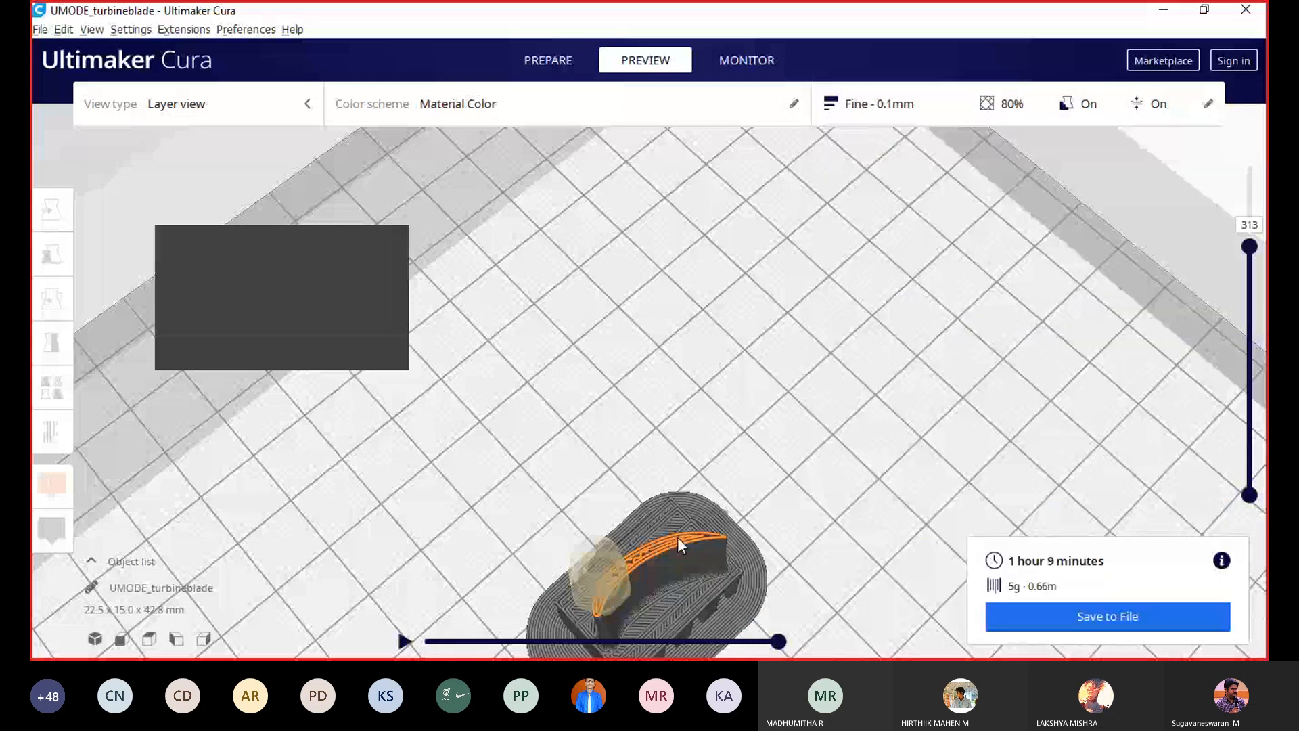
Step: Examine the Gyroid infill of the sliced blade at several upper layers, finishing at layer 226
scroll(677, 537, "down", 1)
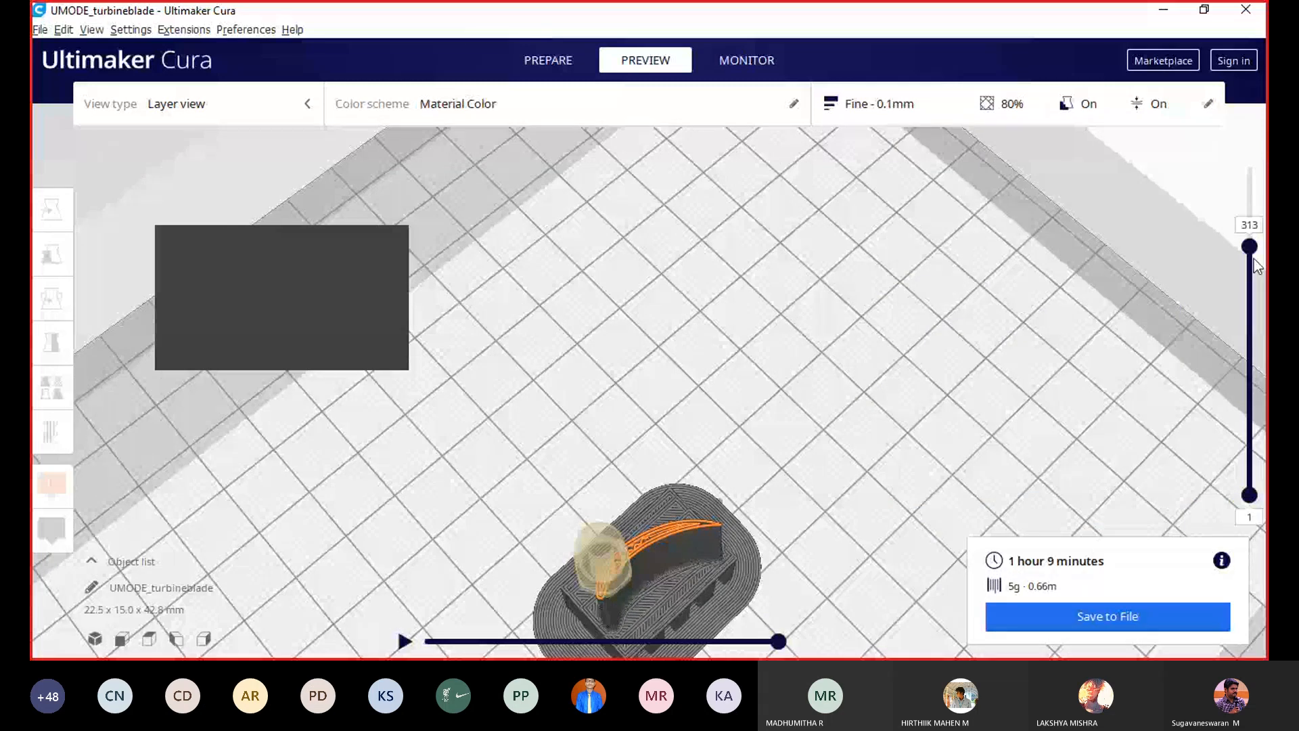
left_click_drag(1253, 259, 1252, 312)
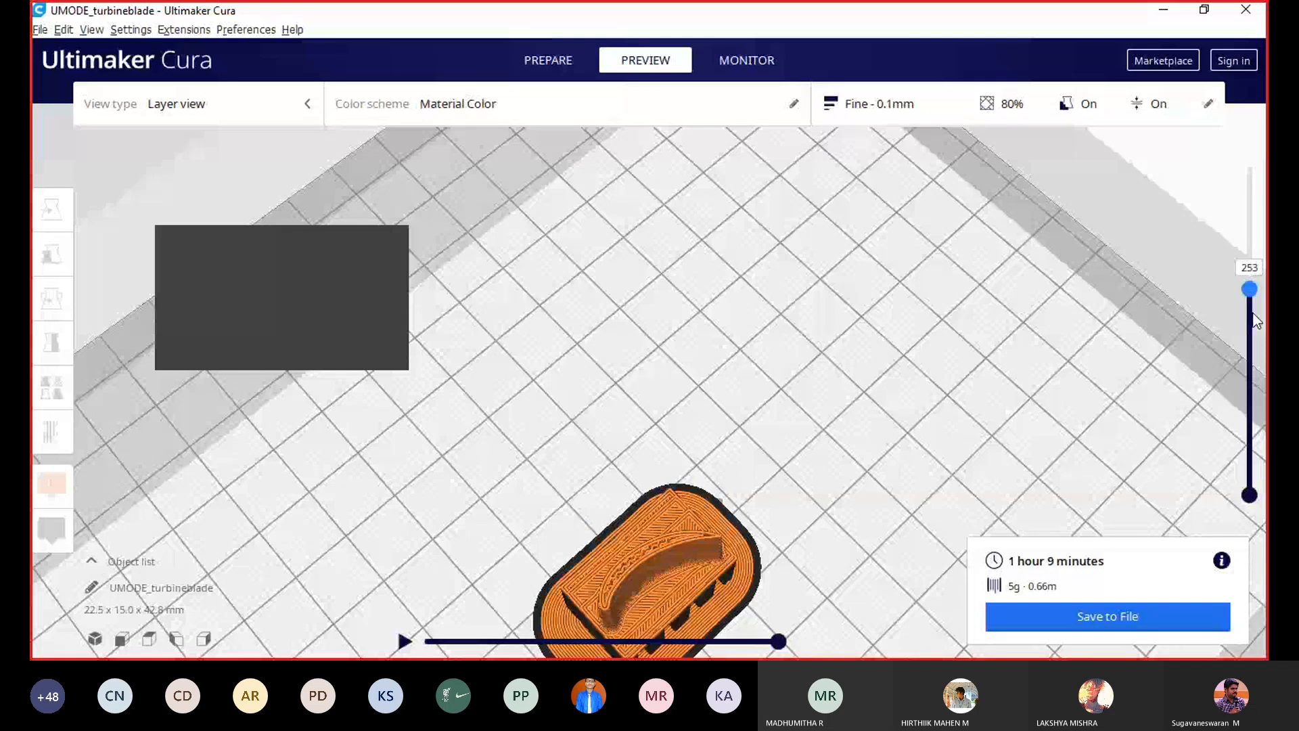
key("Down")
key("Down")
key("Down")
key("Down")
key("Down")
key("Down")
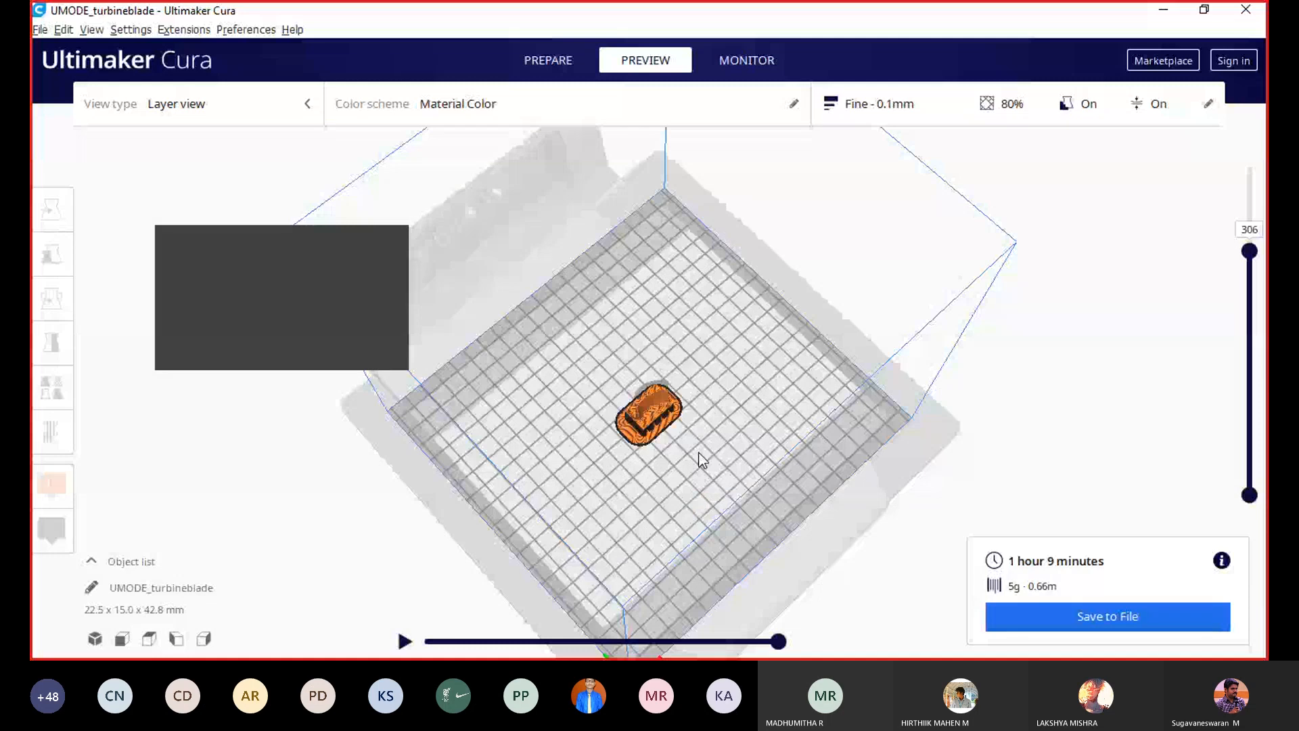
scroll(702, 460, "up", 5)
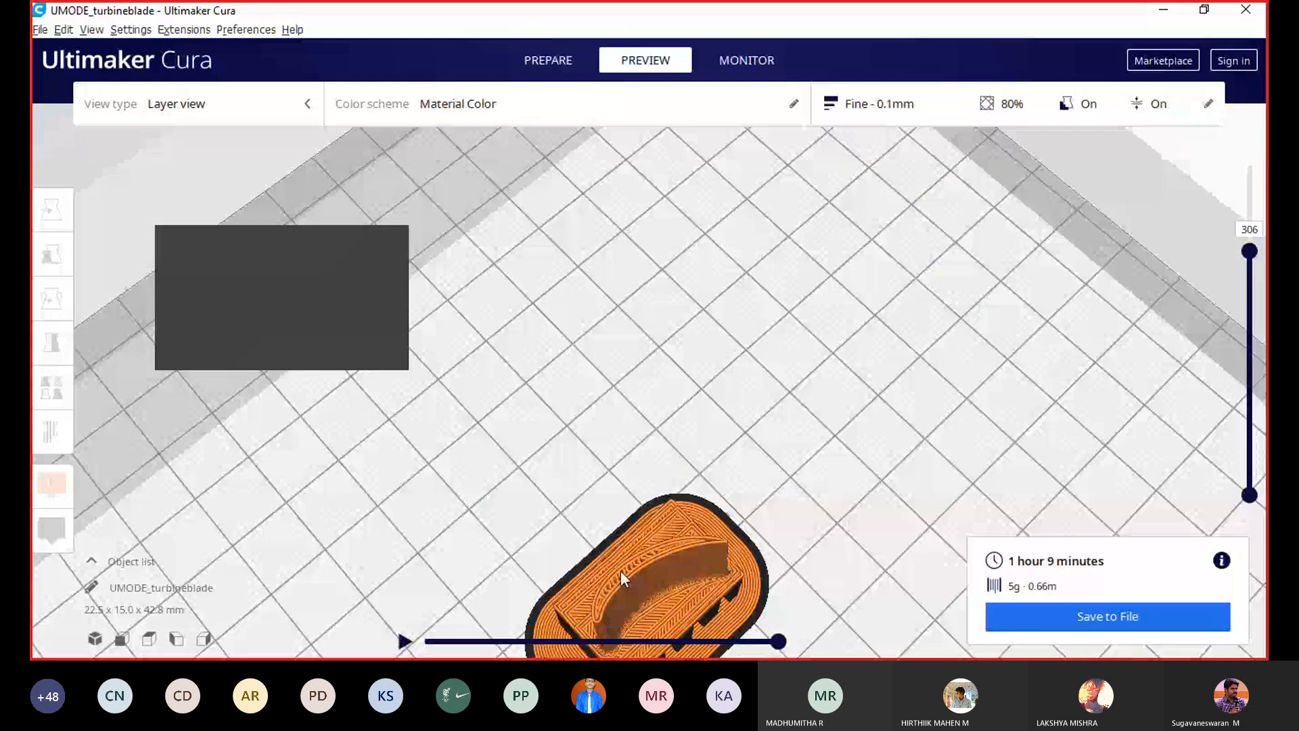
left_click_drag(1249, 251, 1257, 301)
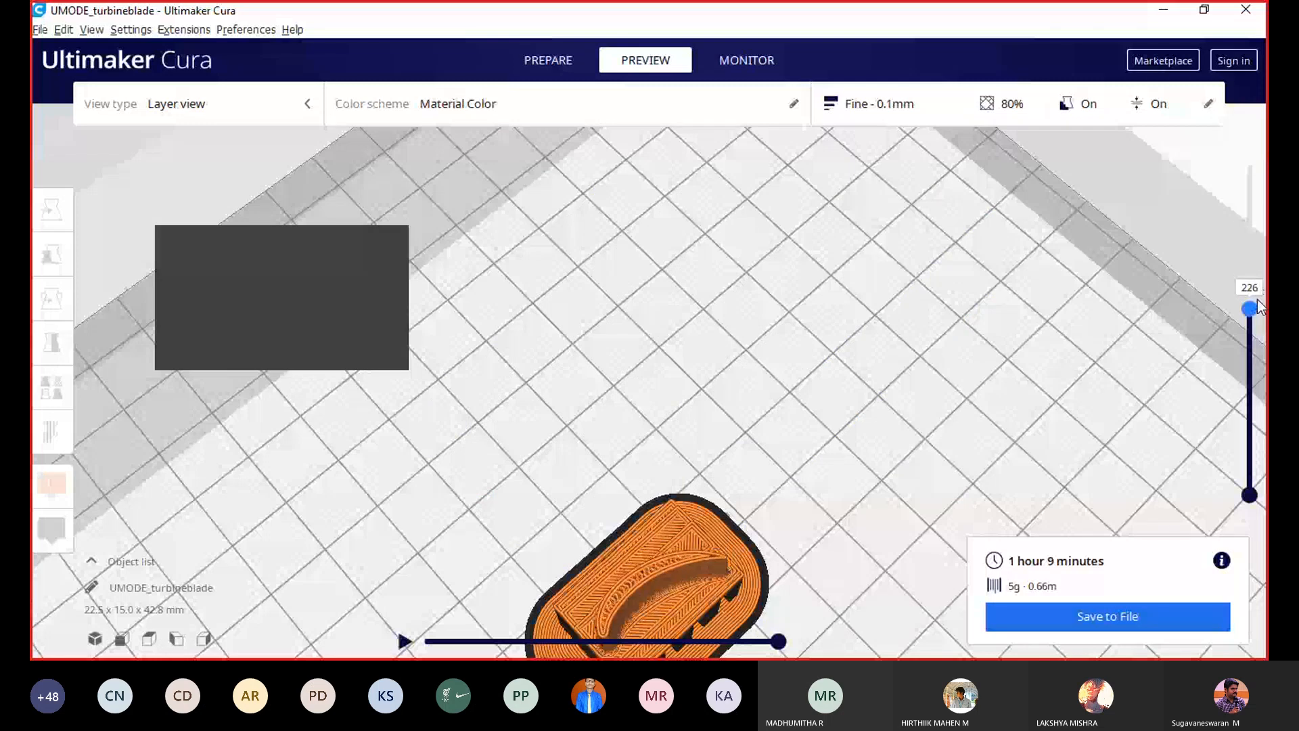
Step: Set the infill density for extruder 1 to 100%, slice the turbine blade again, and close the print settings
left_click(1012, 111)
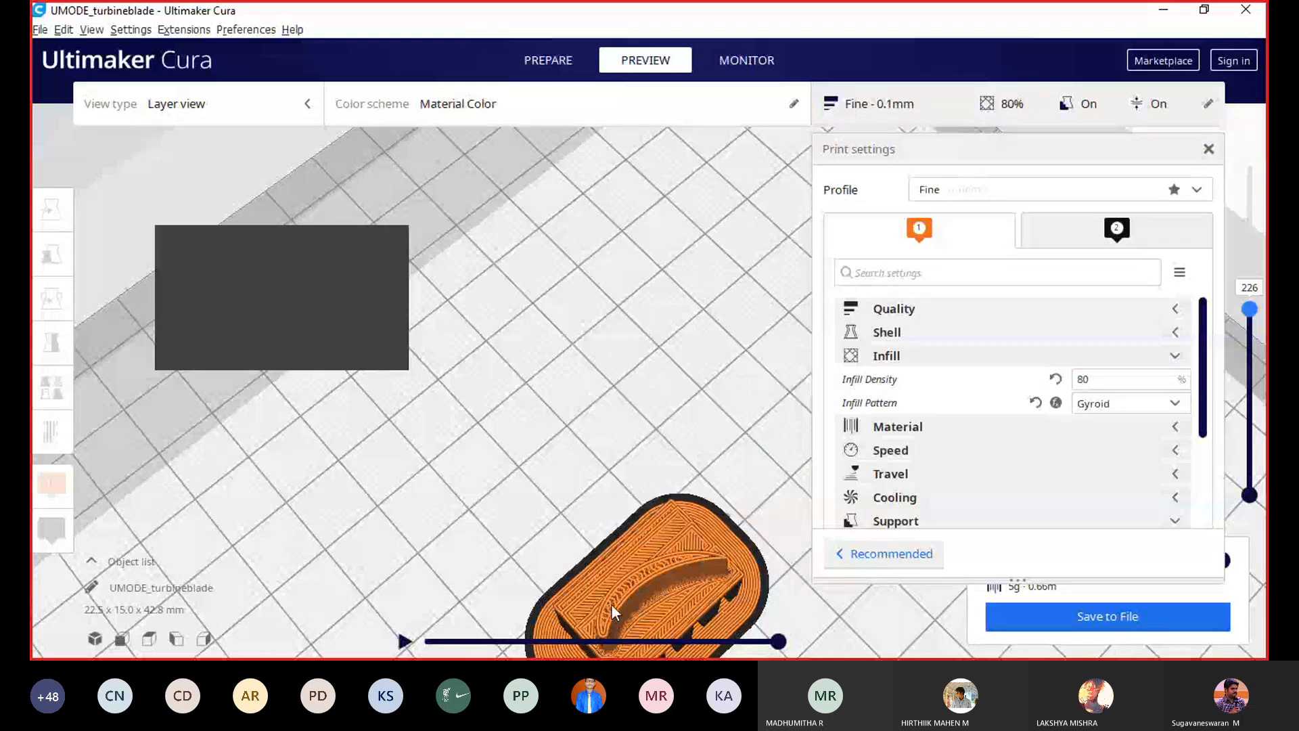
left_click(1105, 376)
key("BackSpace")
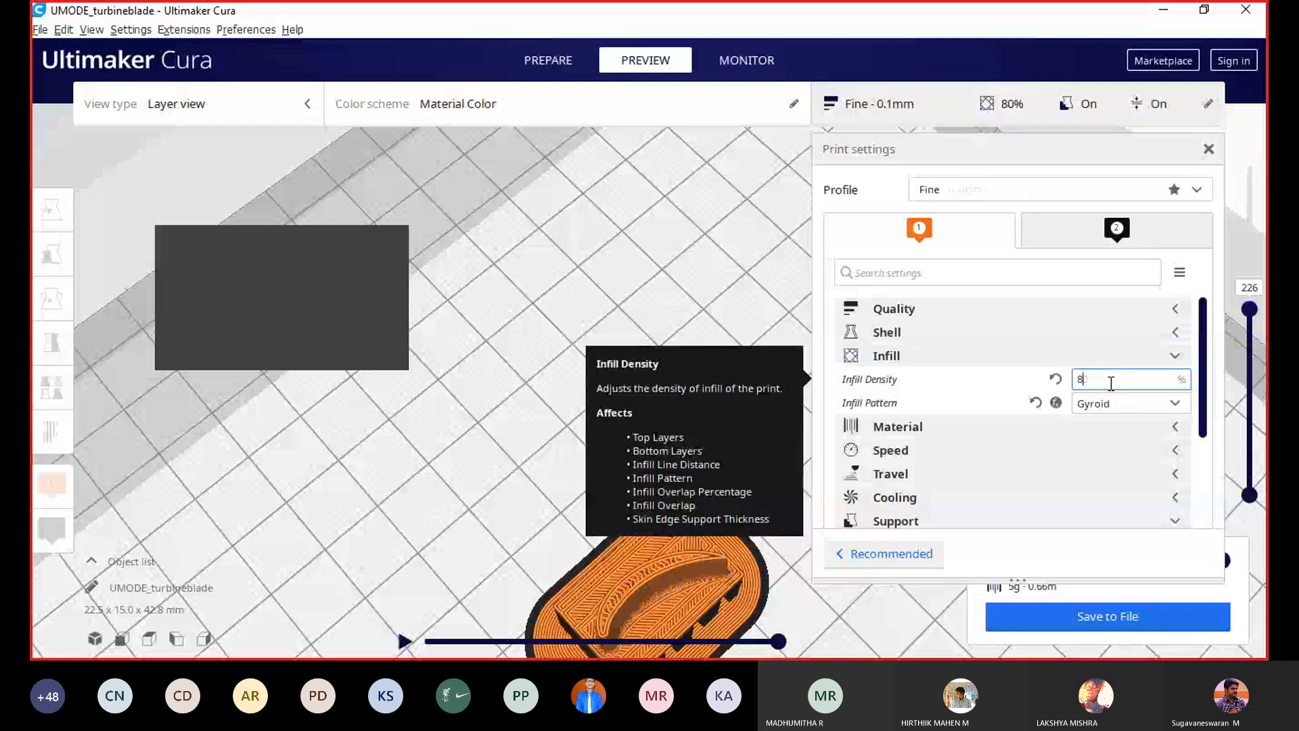
key("BackSpace")
type("1")
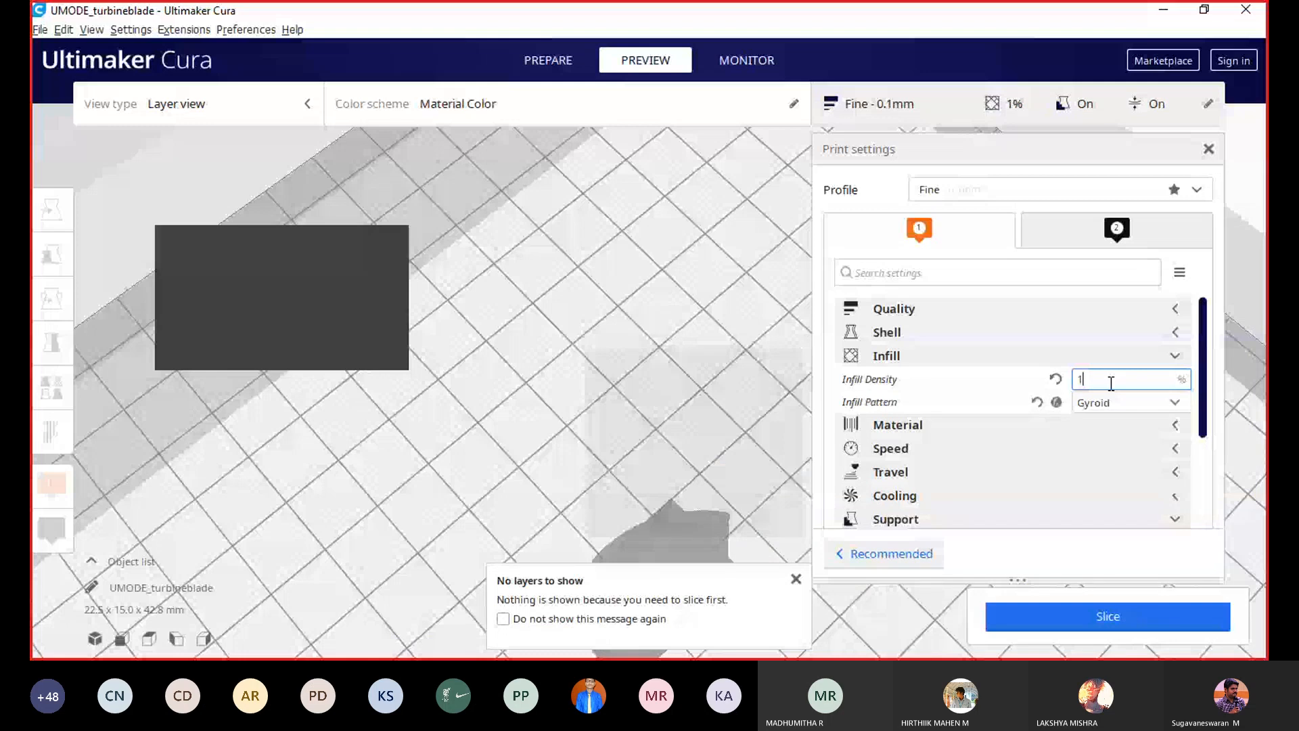
type("00")
key("Return")
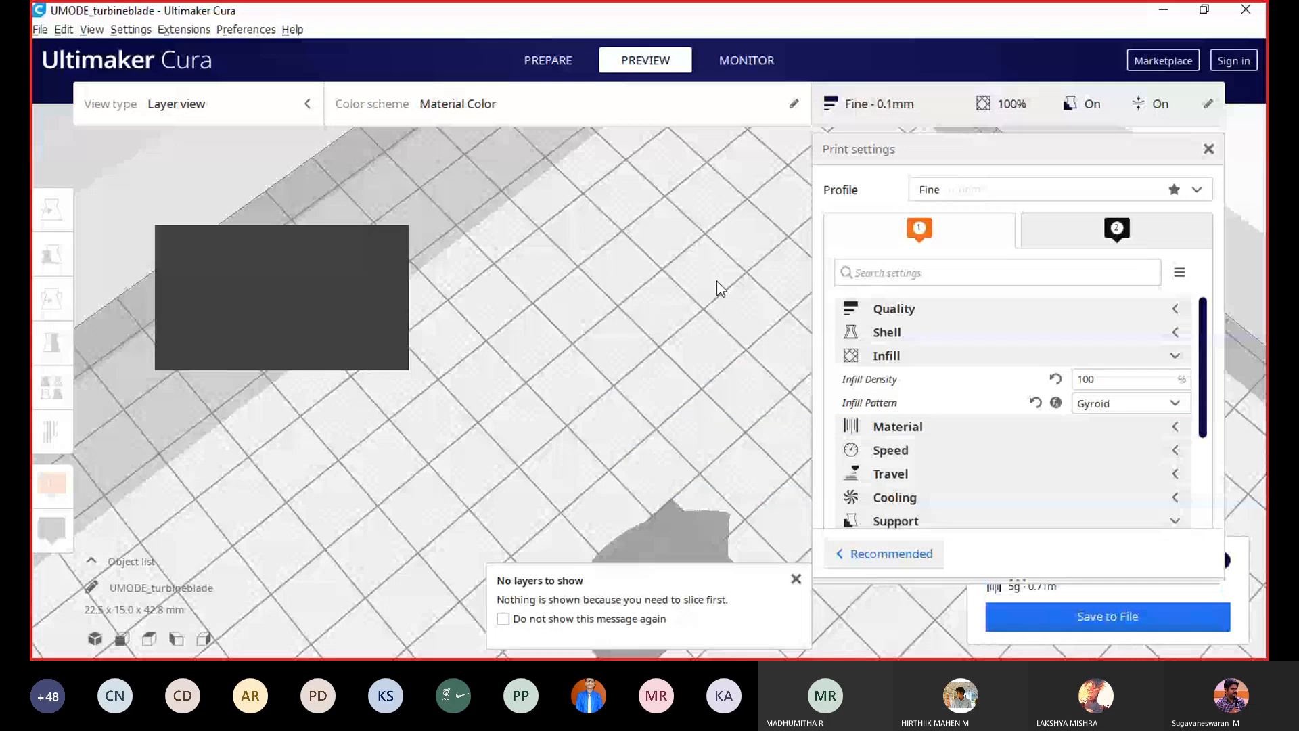
left_click(1209, 149)
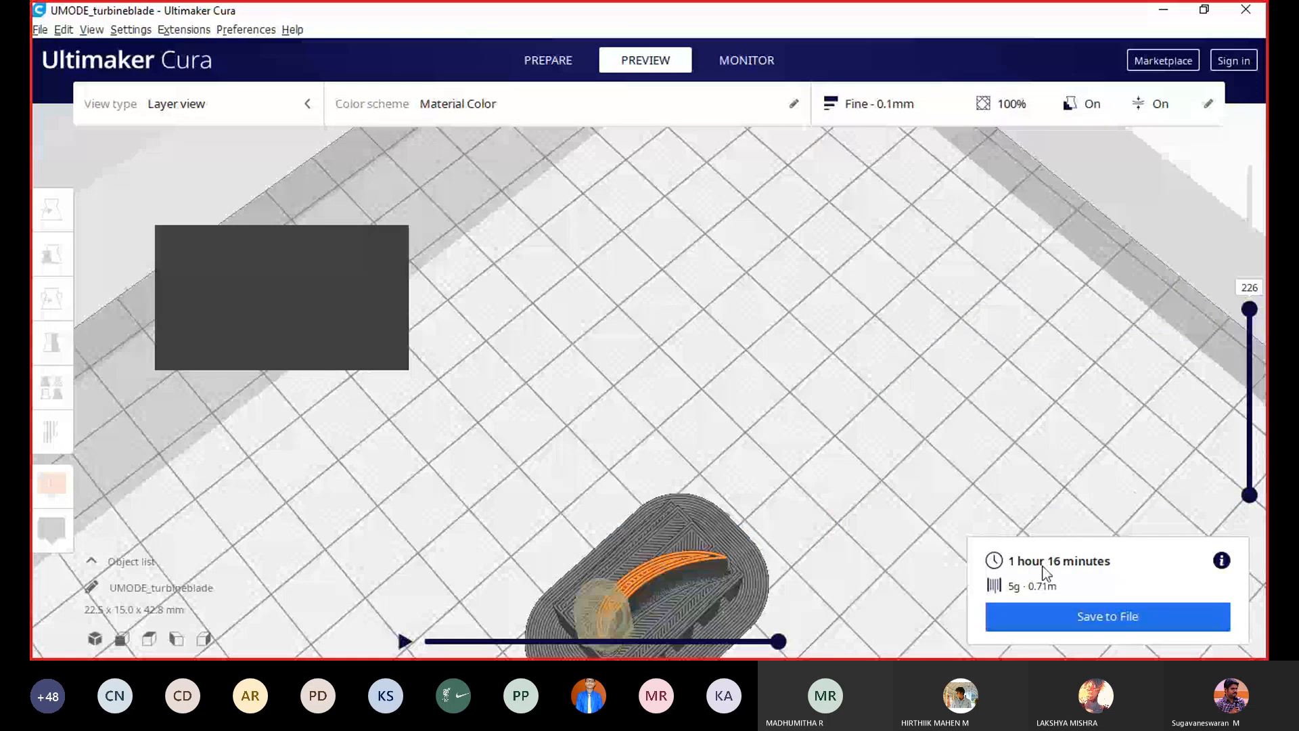
Step: Lower the layer preview to layer 174 and raise it to layer 289, examining the infill at 100% density
left_click_drag(1249, 309, 1257, 329)
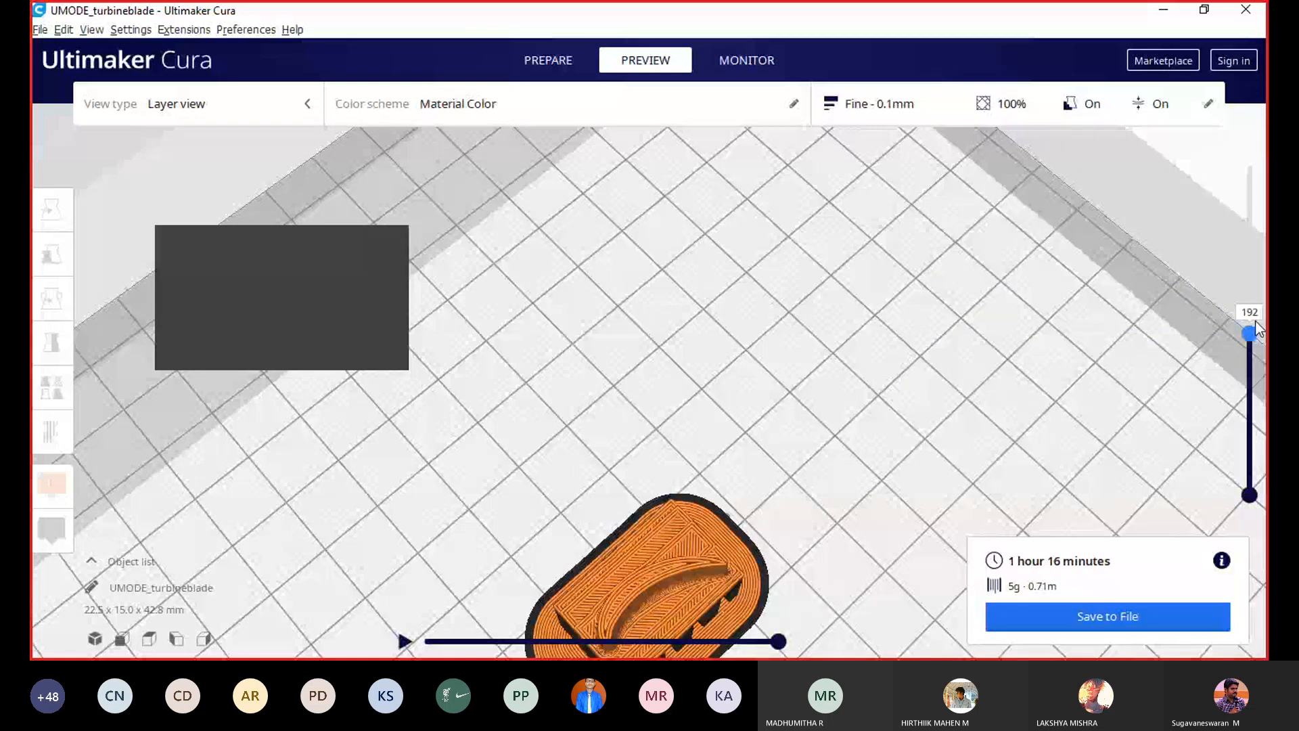
left_click_drag(1256, 330, 1257, 342)
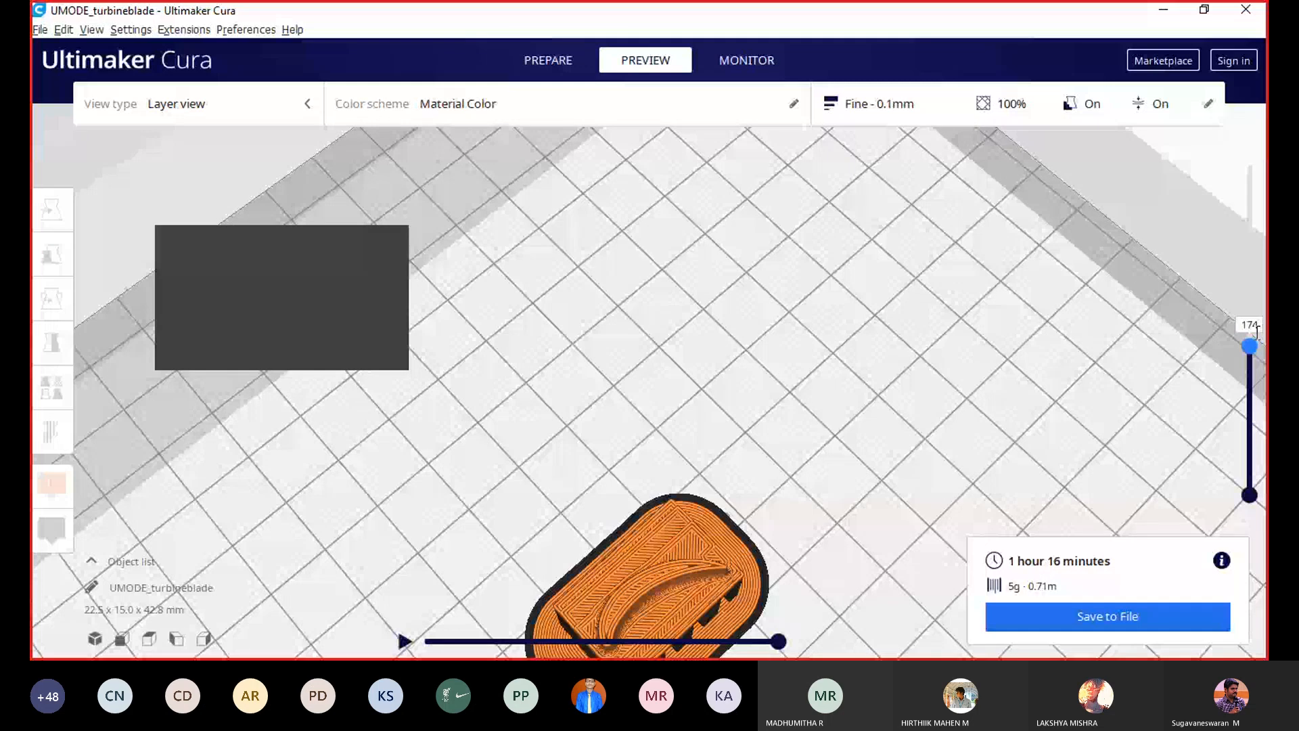
left_click_drag(1256, 330, 1252, 257)
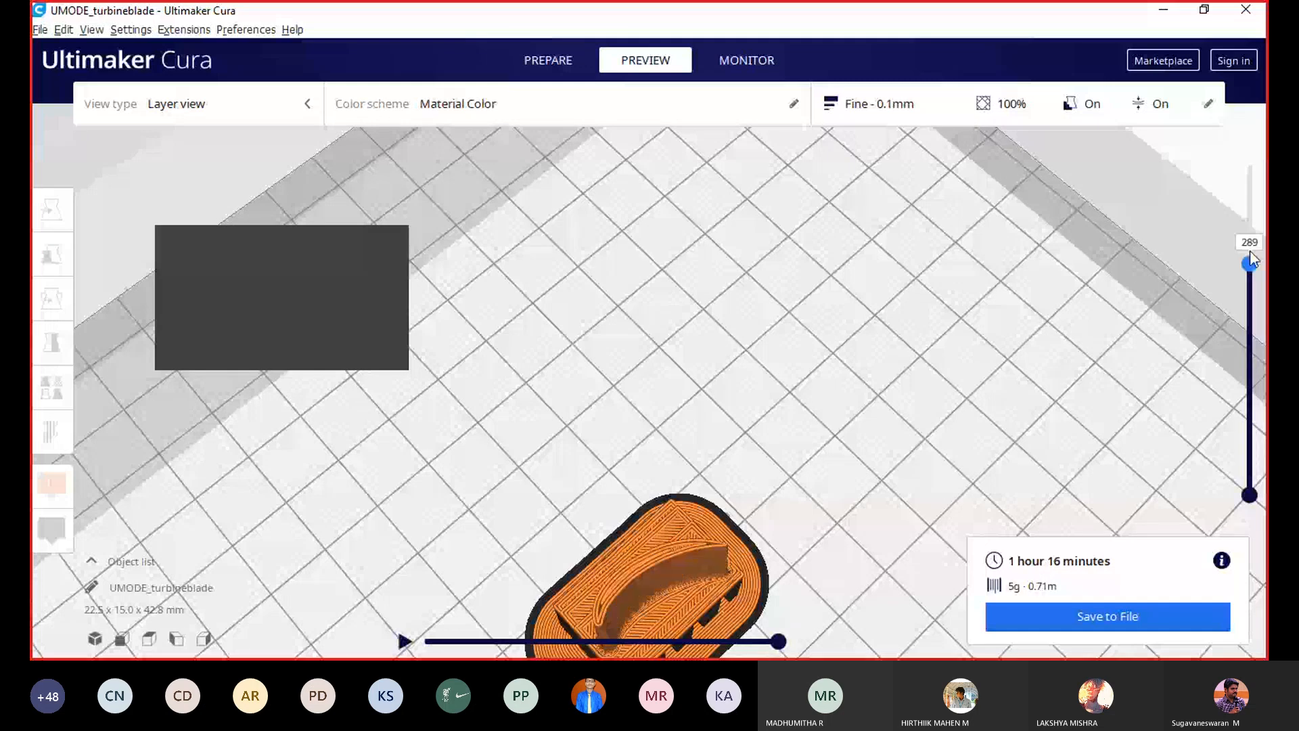